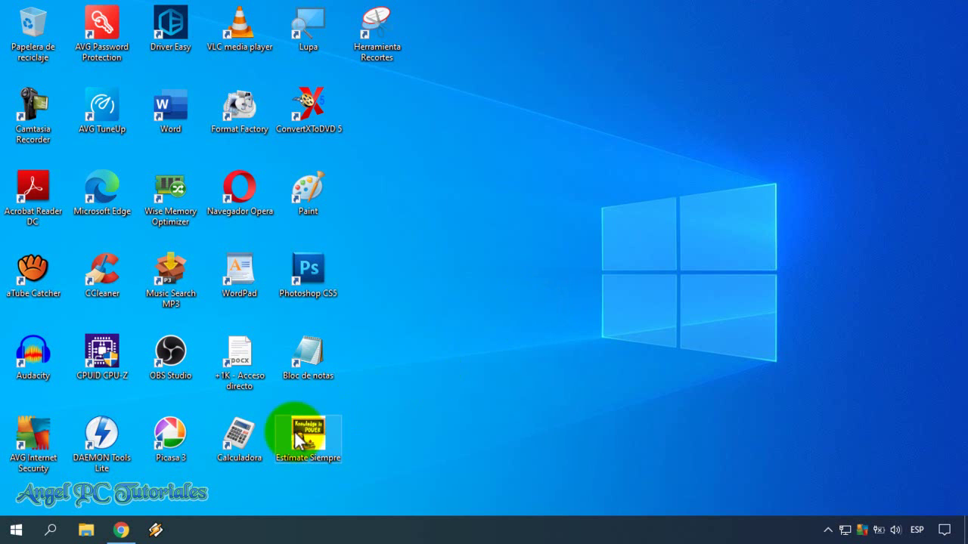
Step: Add the Site blocker extension to Chrome from the Web Store and dismiss the installed notice
click(121, 530)
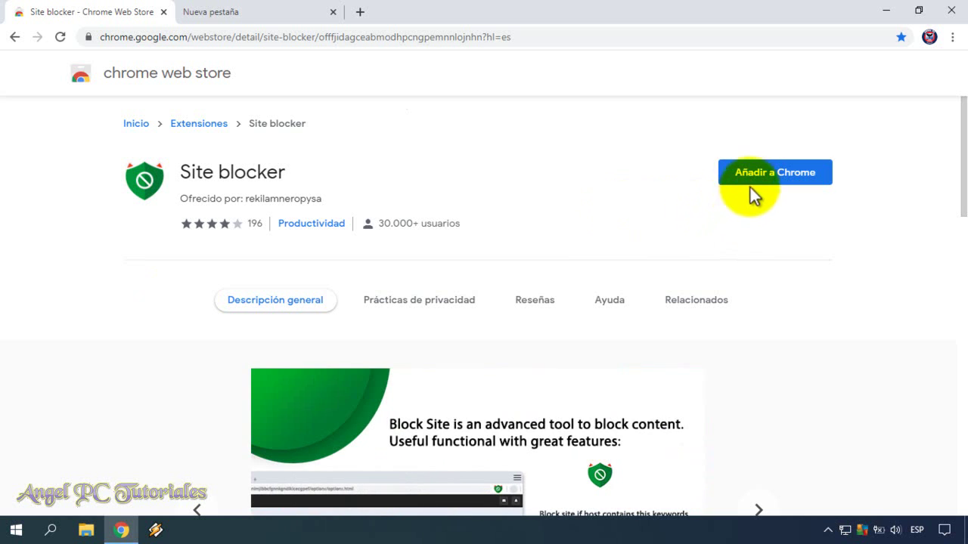
click(766, 182)
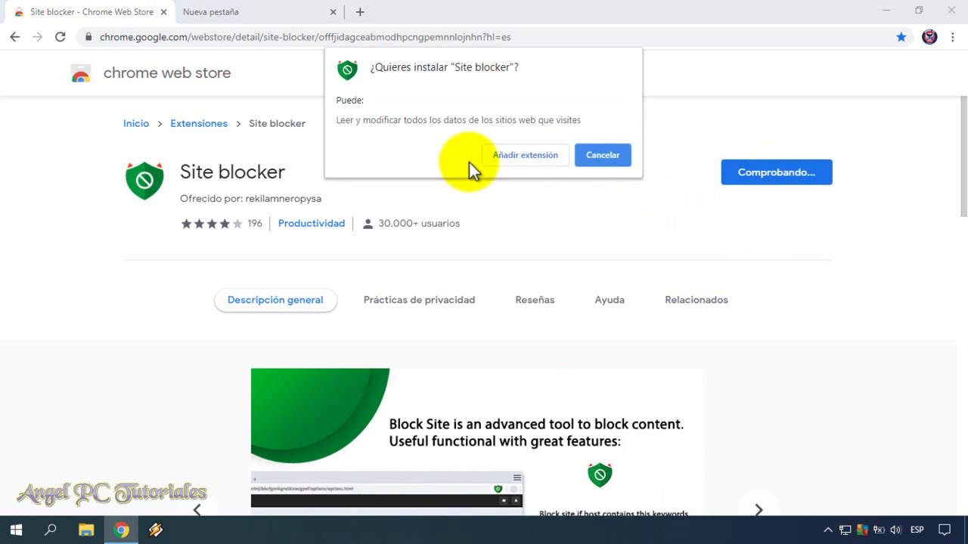
click(512, 156)
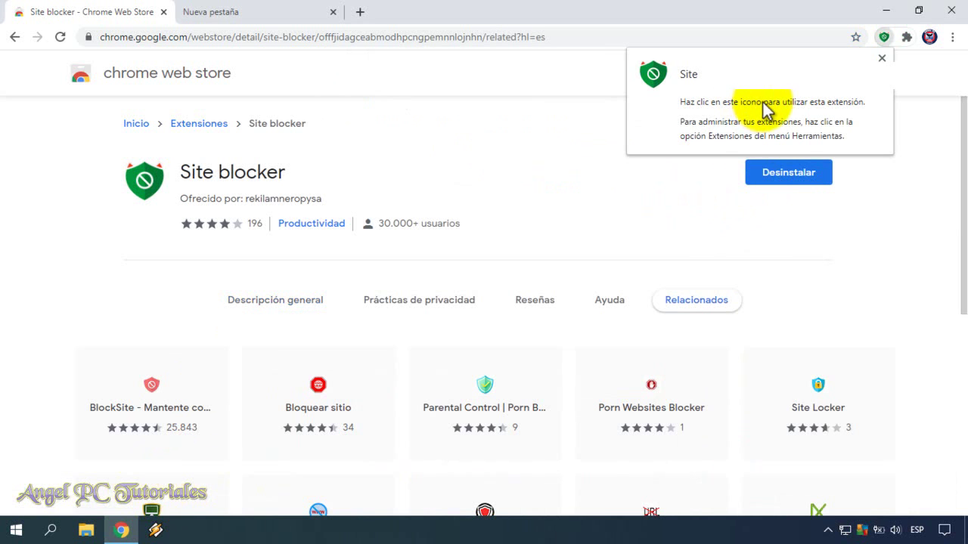
click(909, 130)
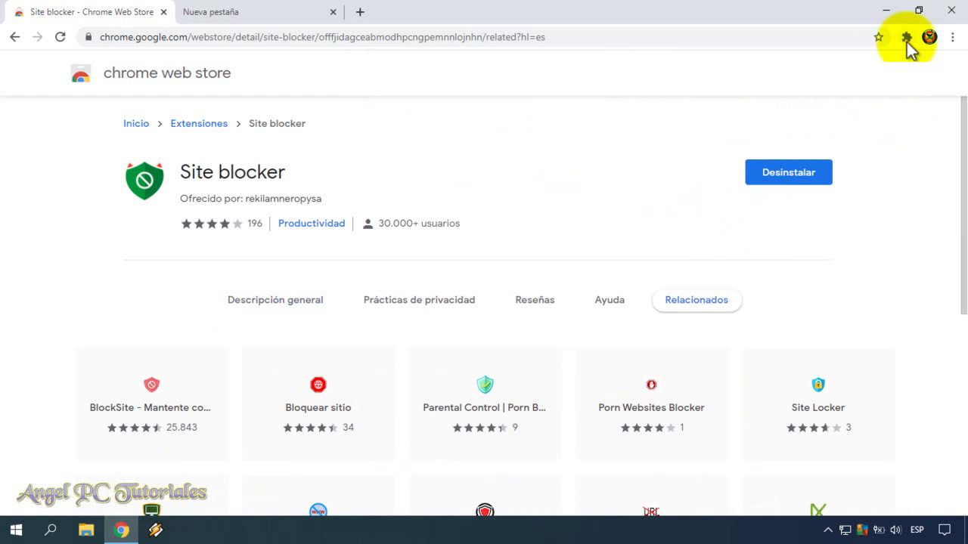
Step: Open Site blocker's options page in a new tab from the Extensions menu
click(906, 37)
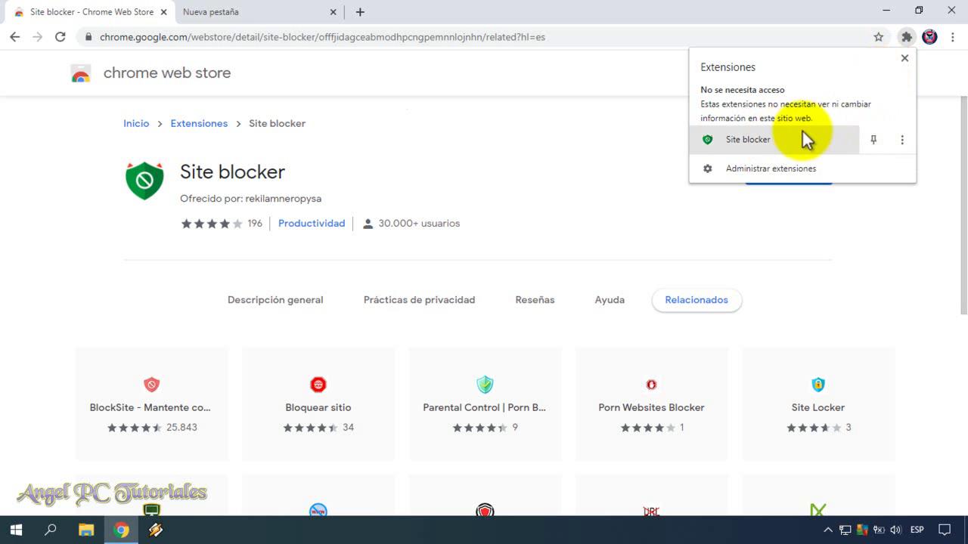
click(747, 143)
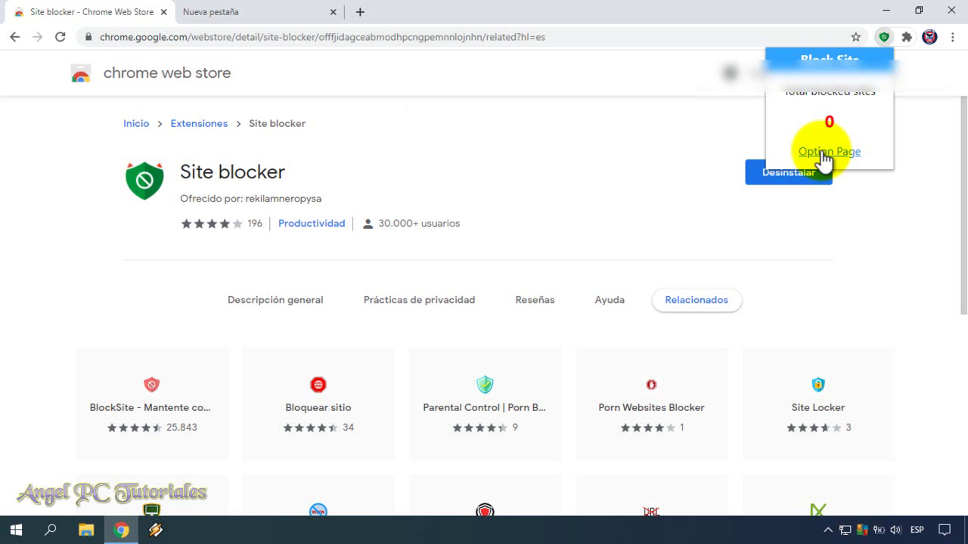
click(822, 152)
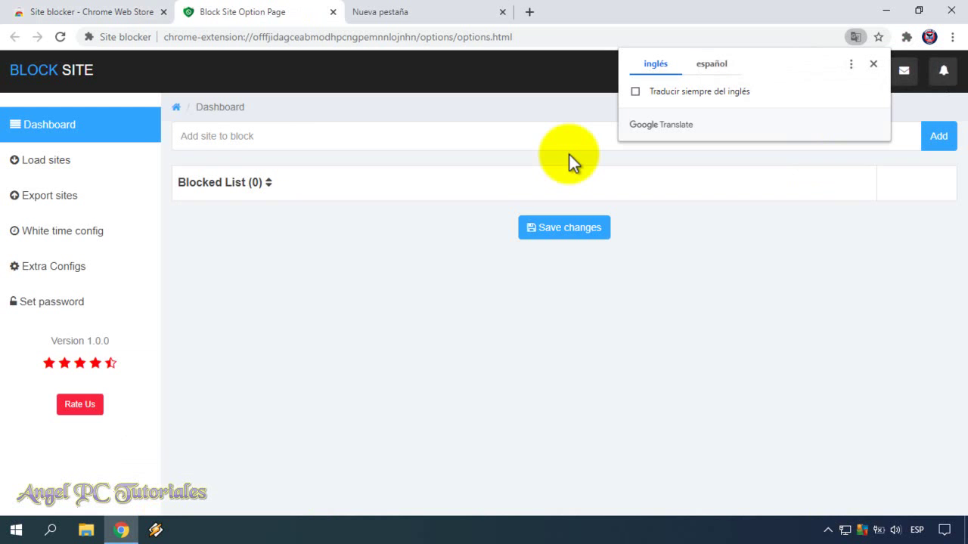
Step: Translate the Site blocker options page into español and close the Chrome Web Store tab
click(714, 64)
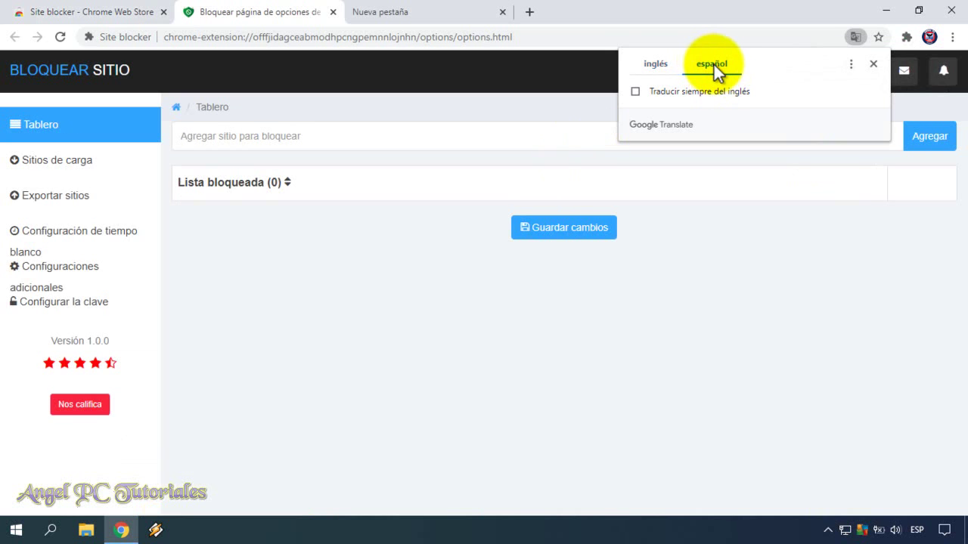
click(780, 254)
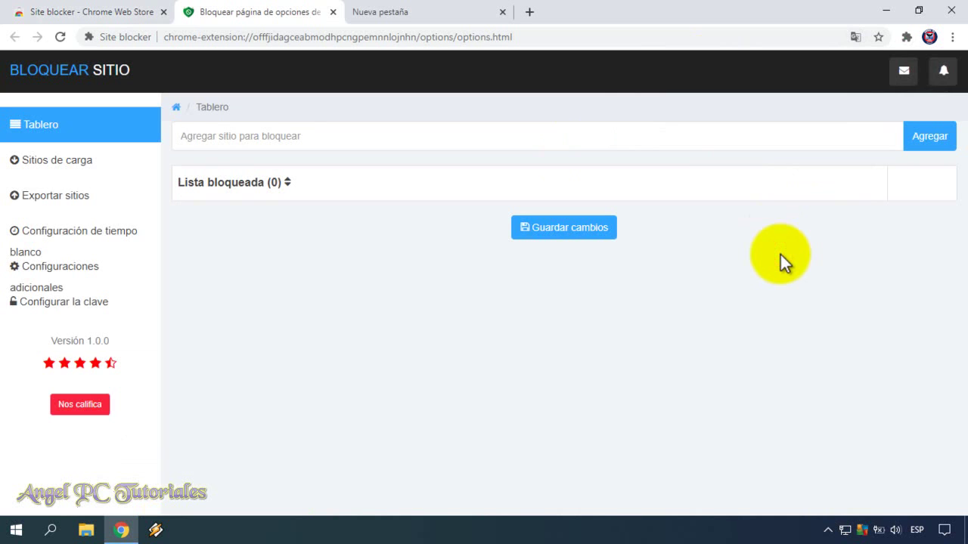
click(163, 12)
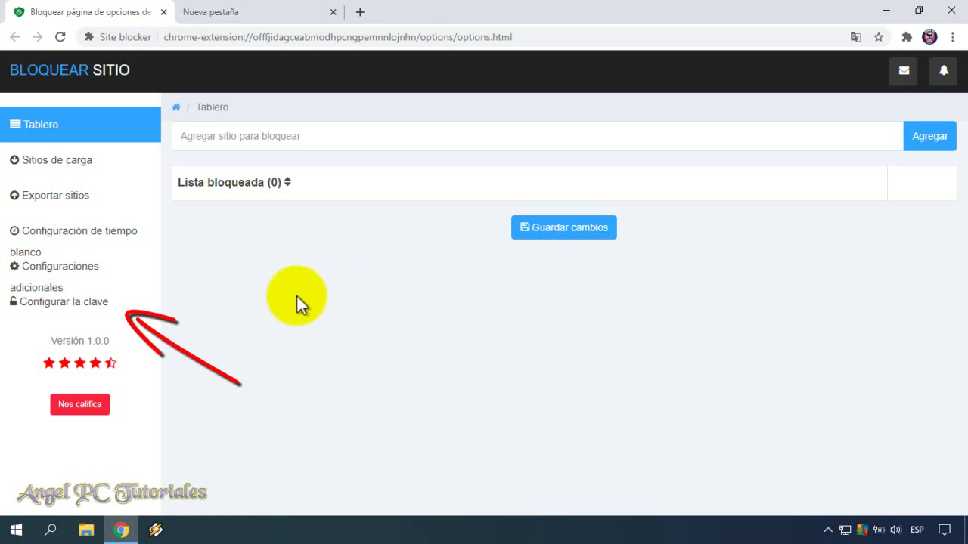
Step: Set and save an access password under 'Configurar la clave', then close that dialog
click(103, 301)
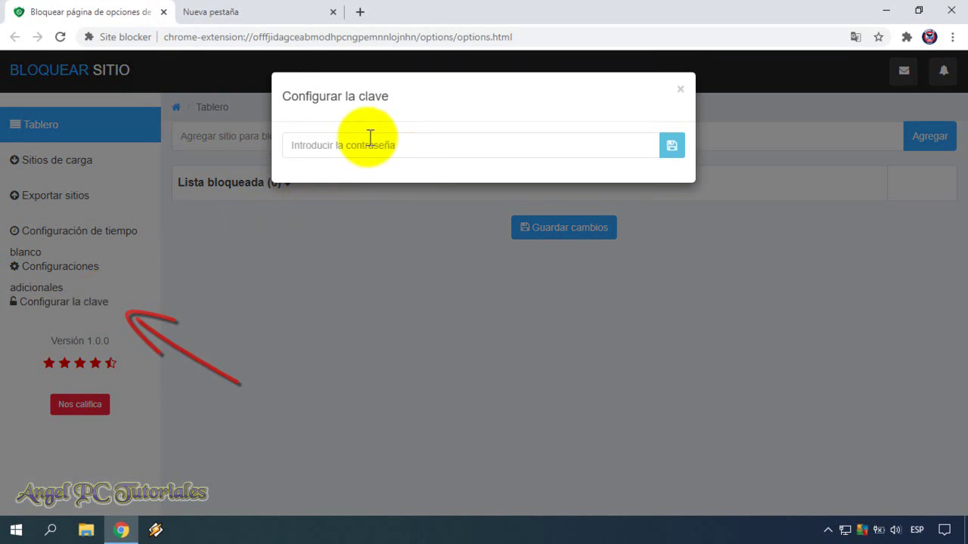
click(350, 146)
text(123456)
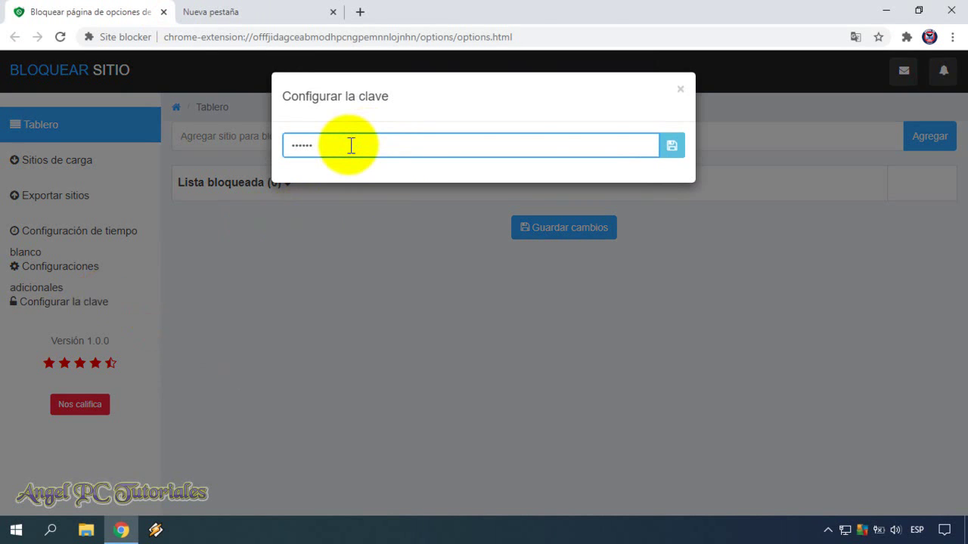
click(672, 148)
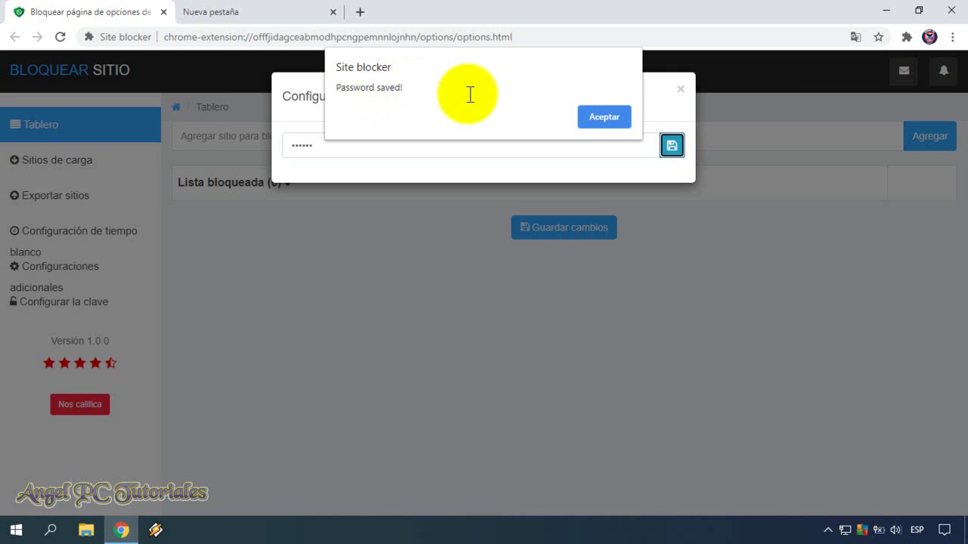
click(595, 118)
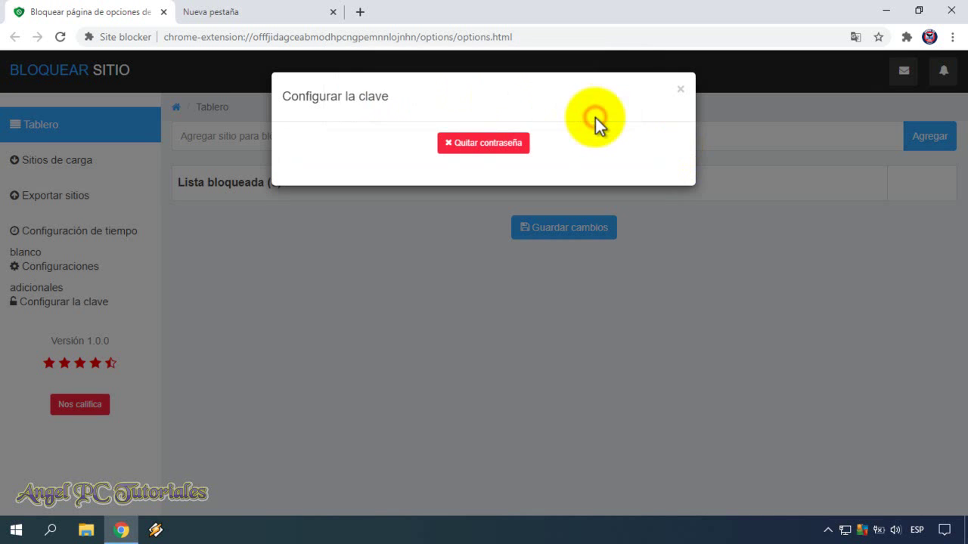
click(680, 89)
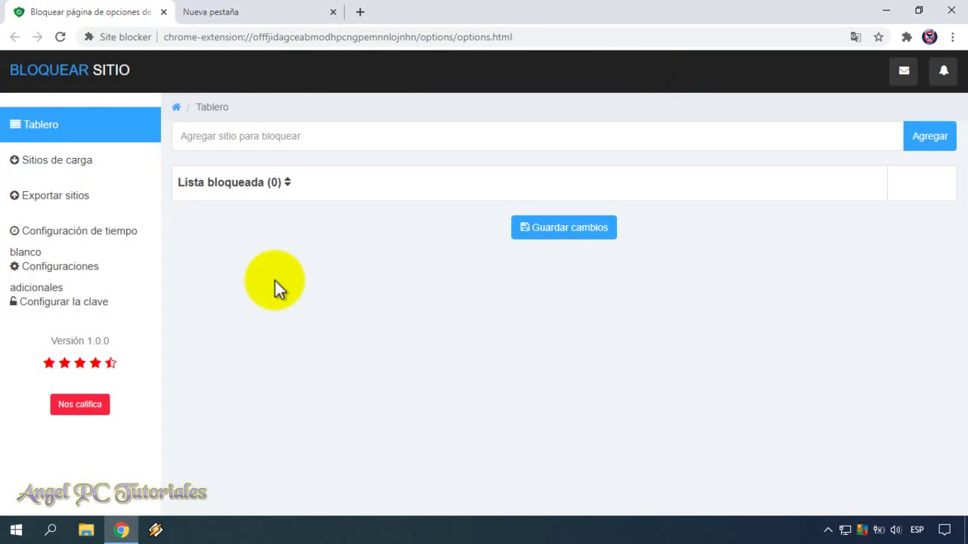
Step: Add facebook.com to the sites to block
click(282, 137)
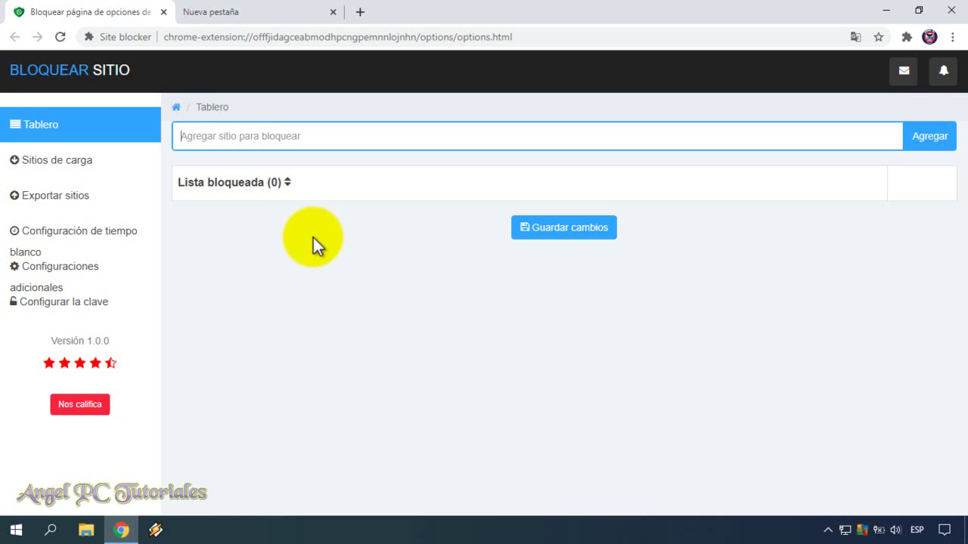
text(facebook.com)
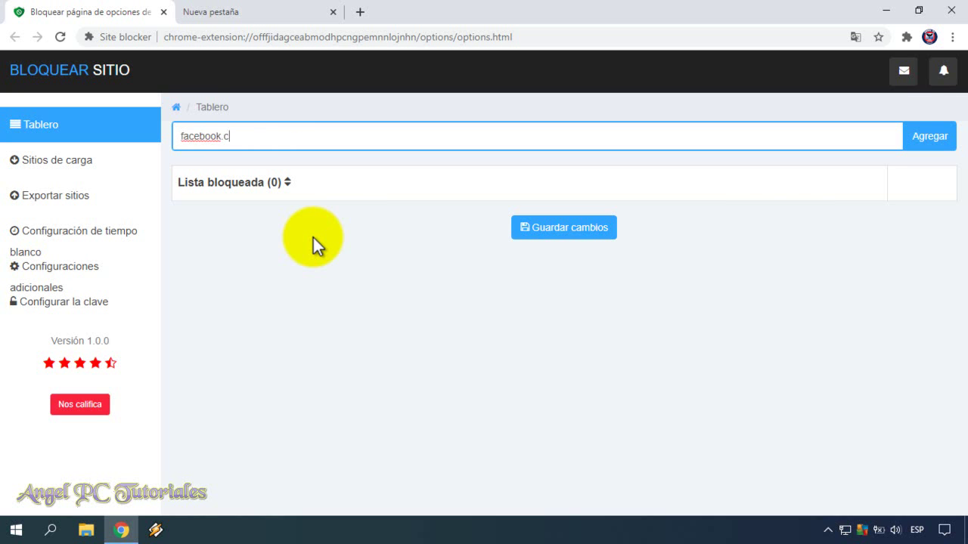
click(941, 138)
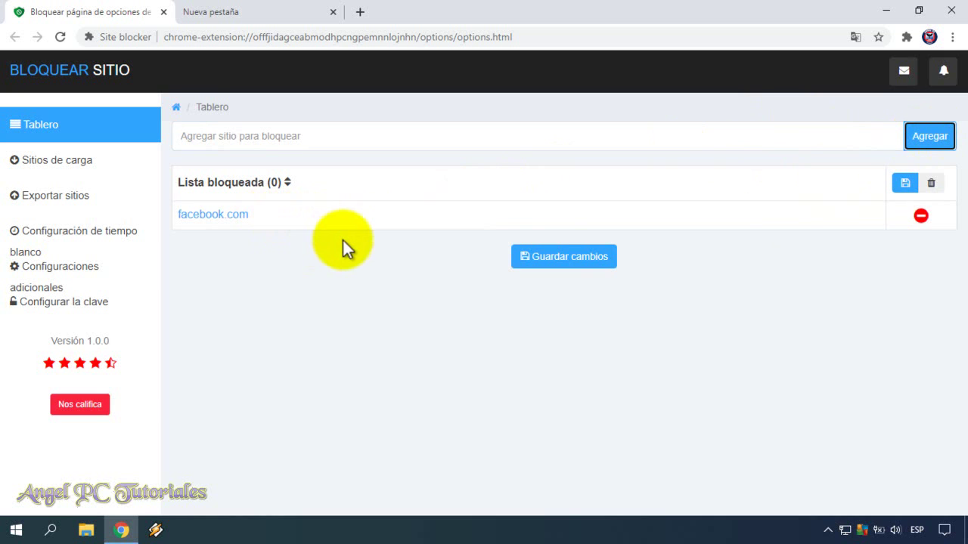
Step: Save the blocked-list changes, confirming with the extension password
click(559, 257)
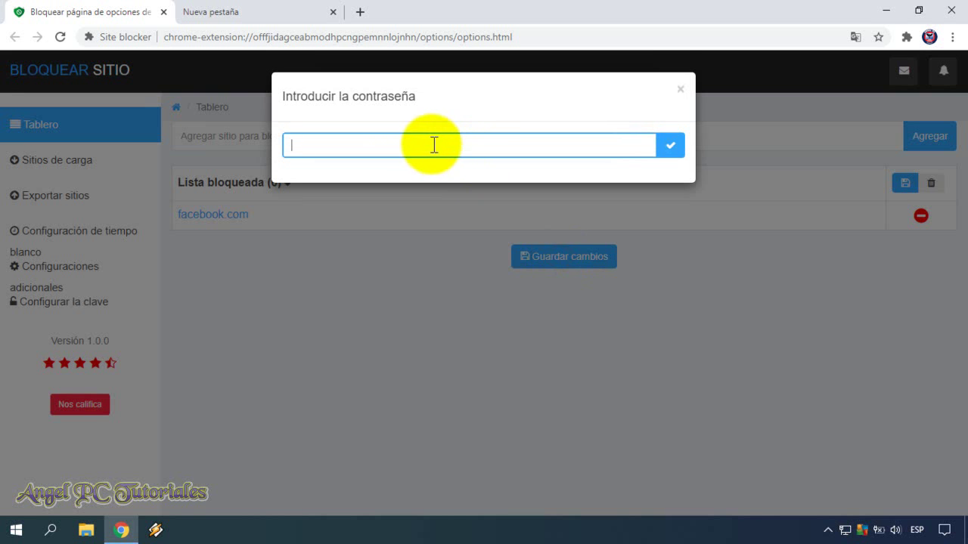
text(******)
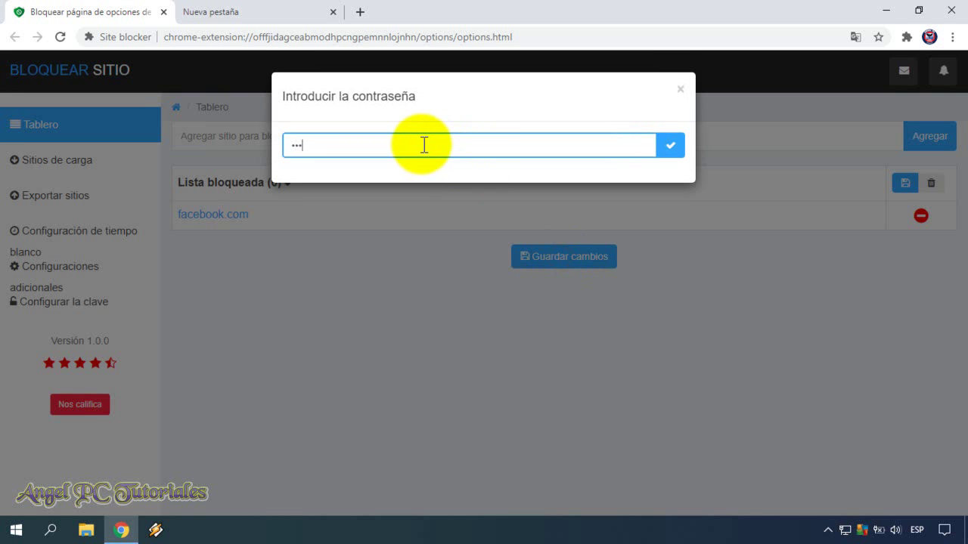
click(670, 146)
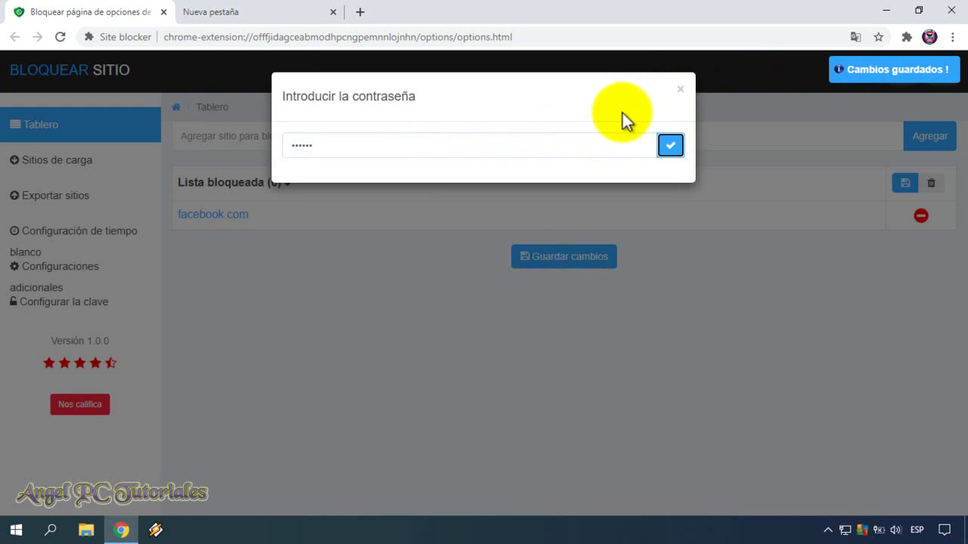
click(681, 87)
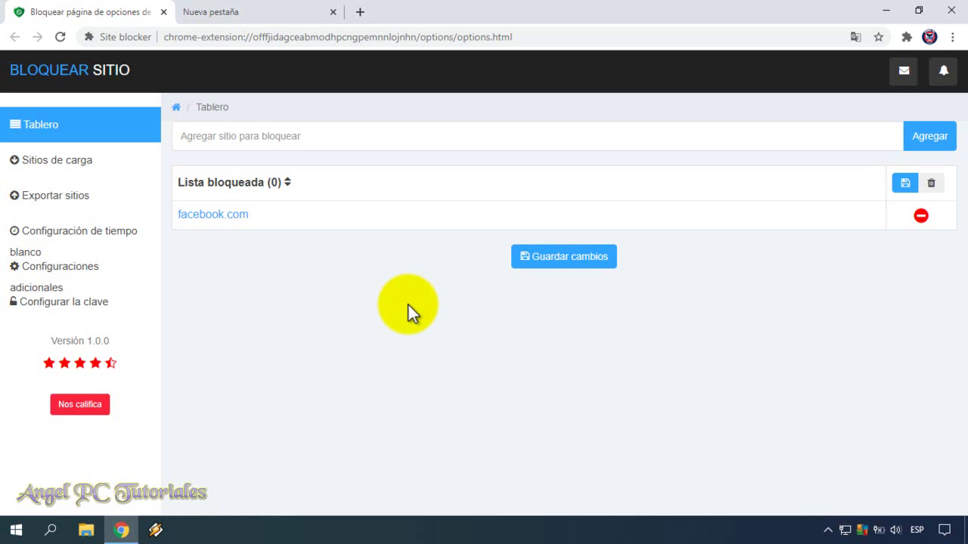
Step: Search Google for 'instagran' in the new tab, then return to the Site blocker options tab
click(259, 10)
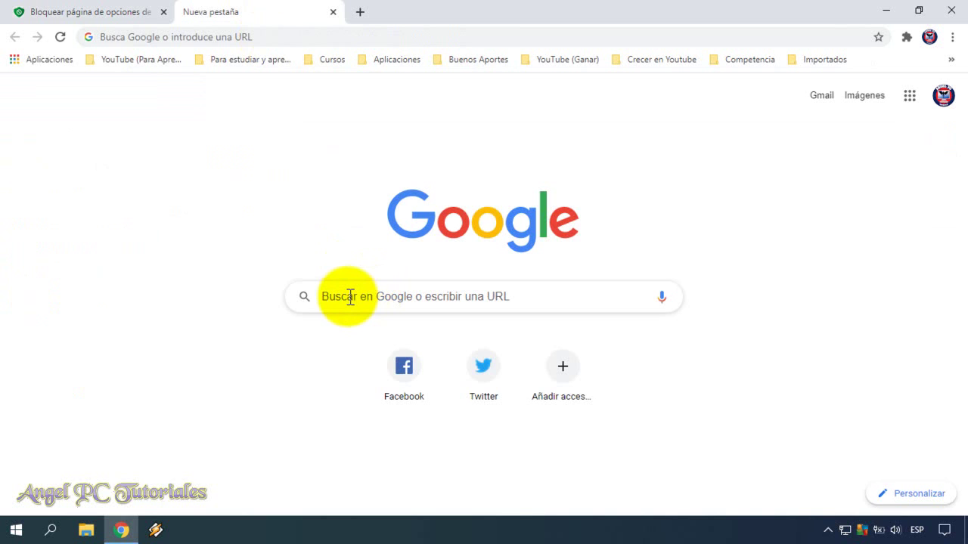
click(350, 296)
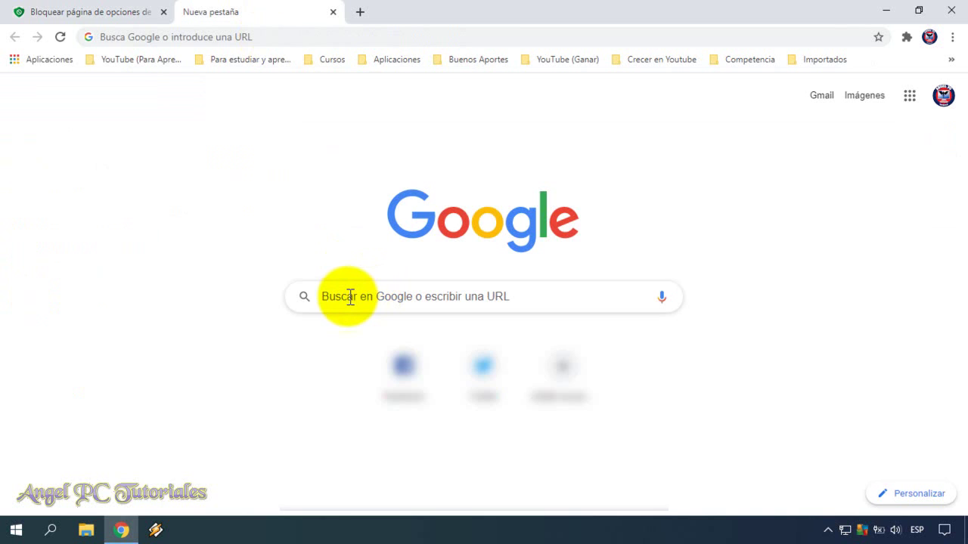
text(insta)
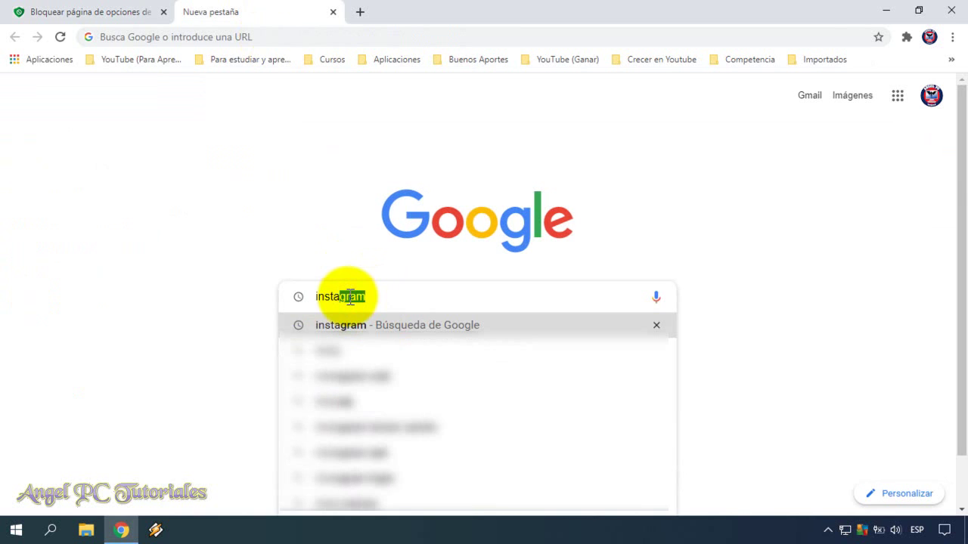
text(gran)
key(Return)
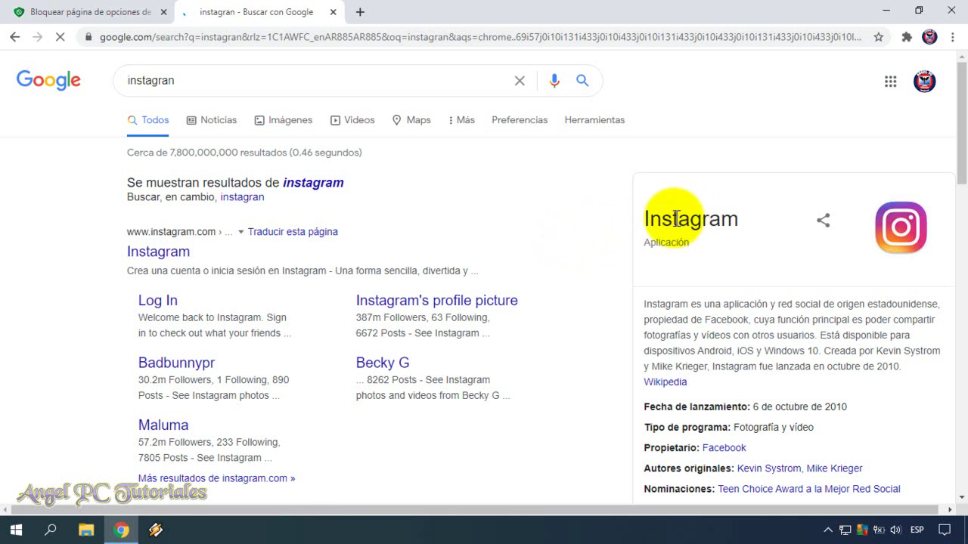
click(14, 37)
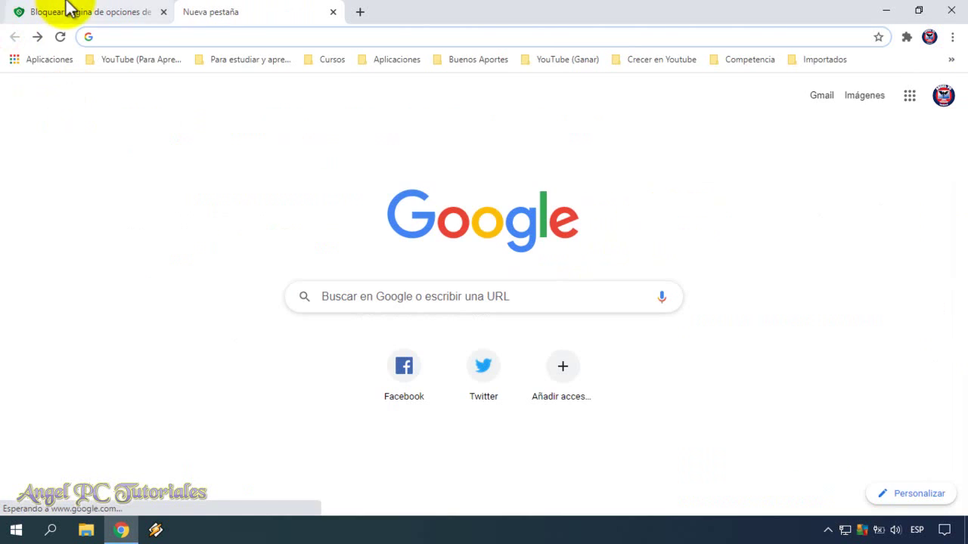
click(68, 9)
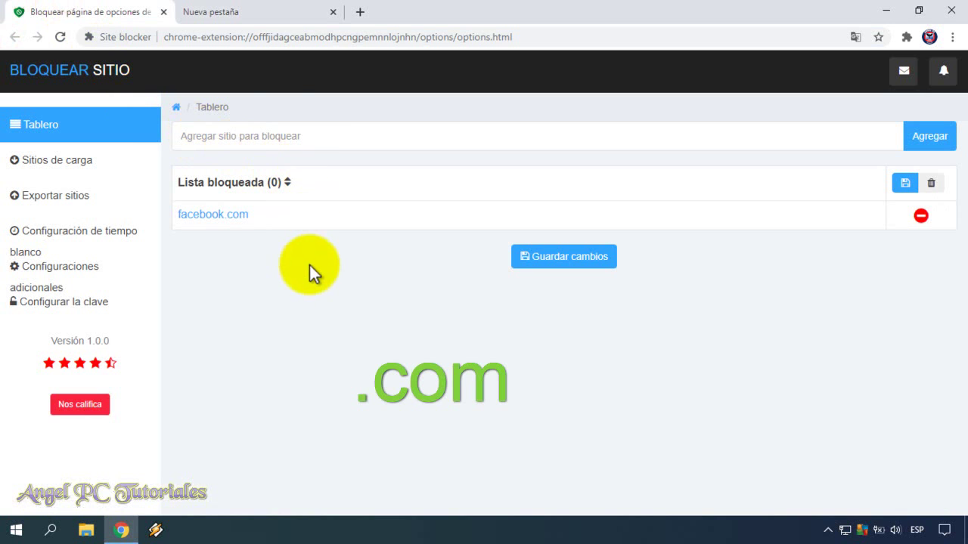
Step: Add twitter.com to the blocked list, replacing the mistyped twitch.com
click(272, 136)
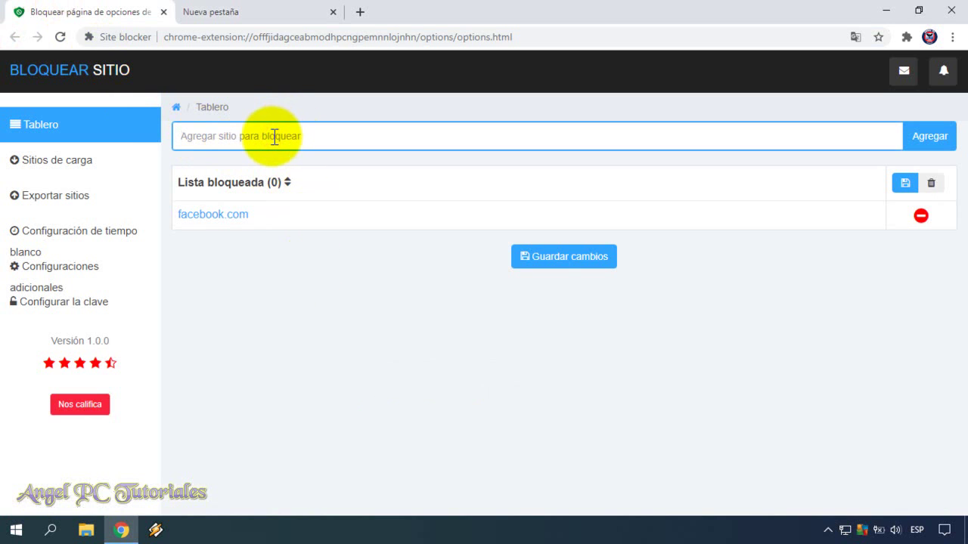
text(twitch.com)
double_click(274, 137)
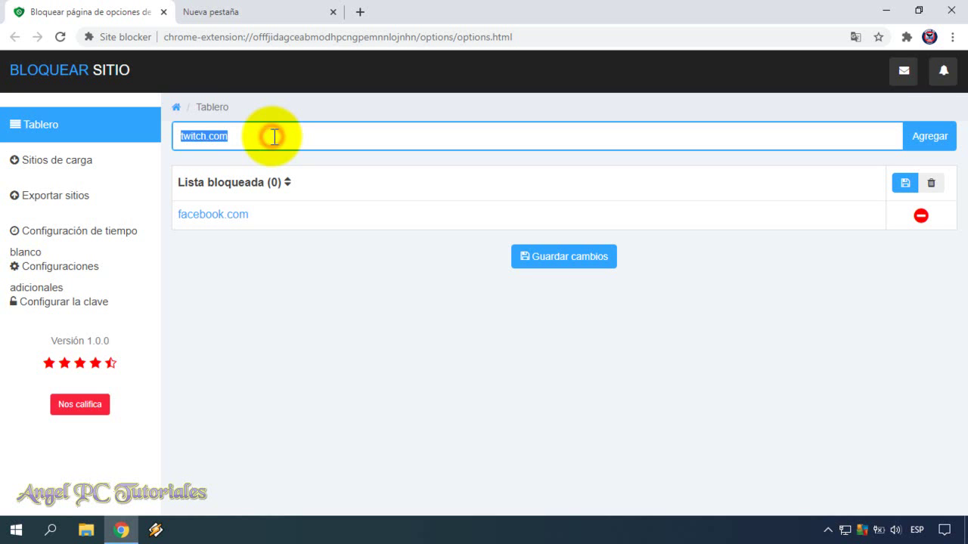
key(BackSpace)
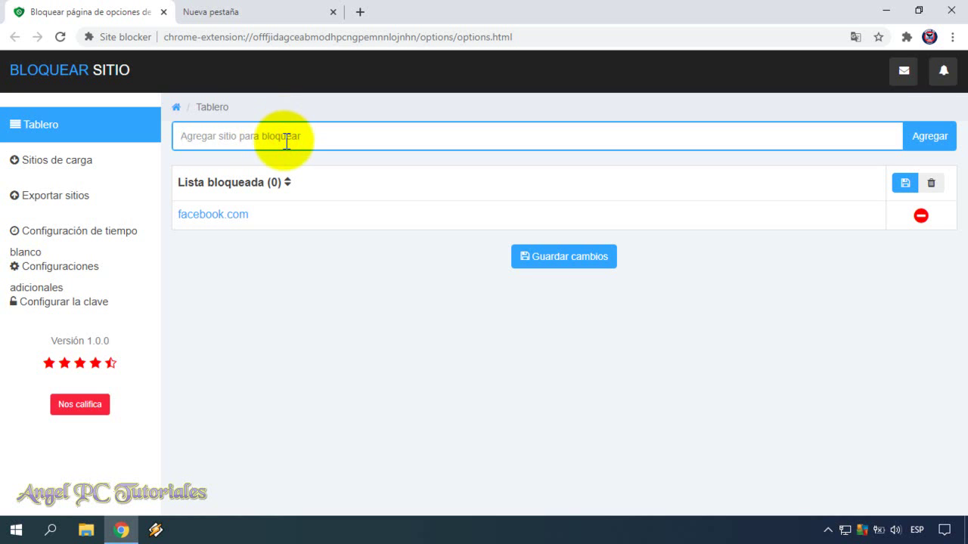
text(twitter.com)
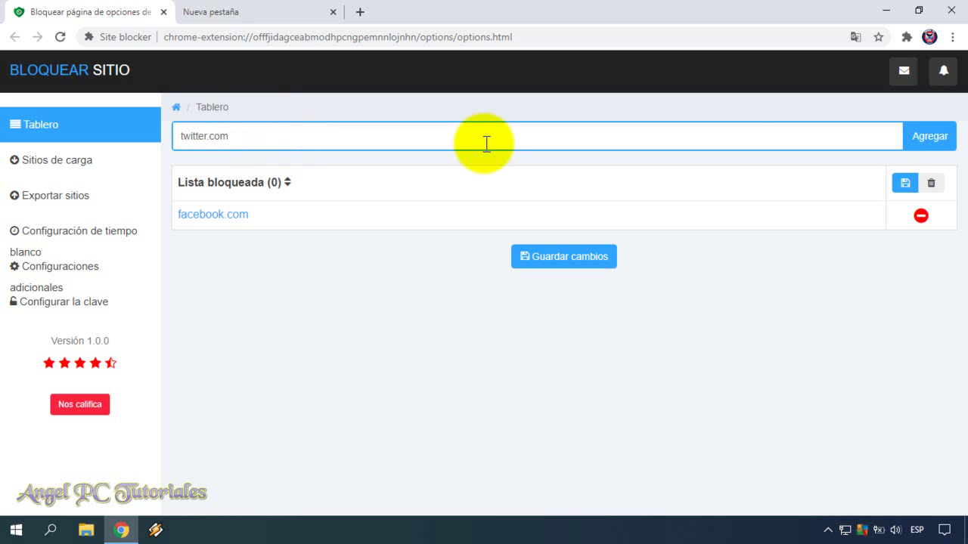
click(917, 139)
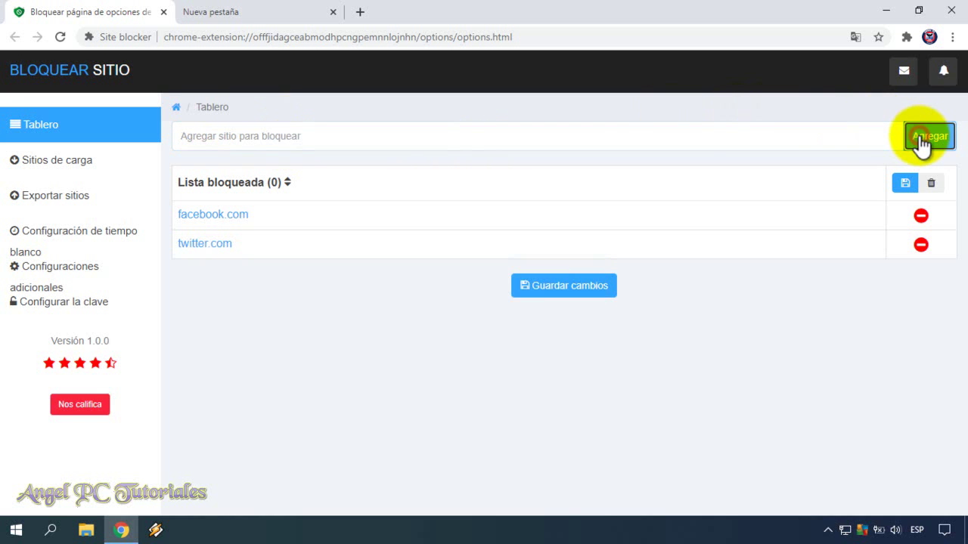
Step: Save the blocked-list changes, confirming with the extension password
click(558, 286)
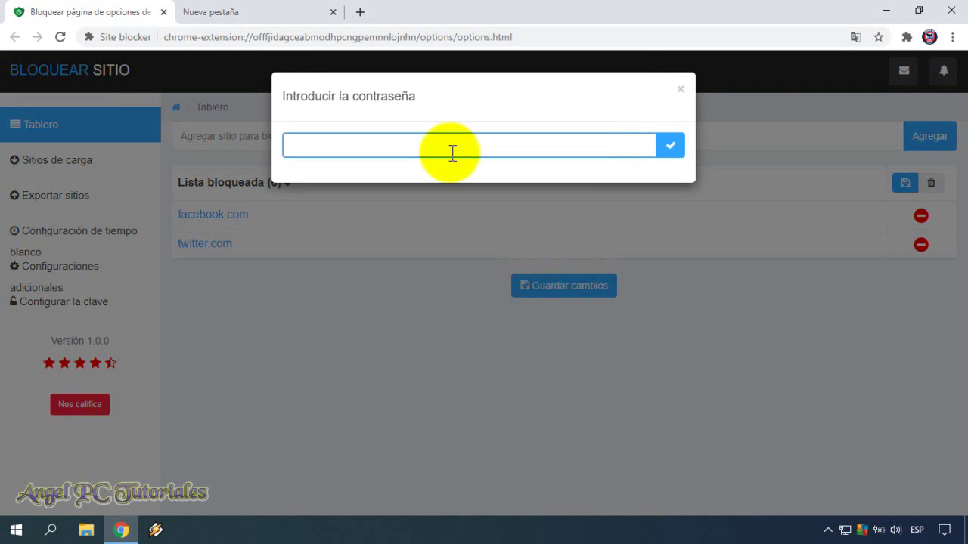
text(123456)
click(670, 145)
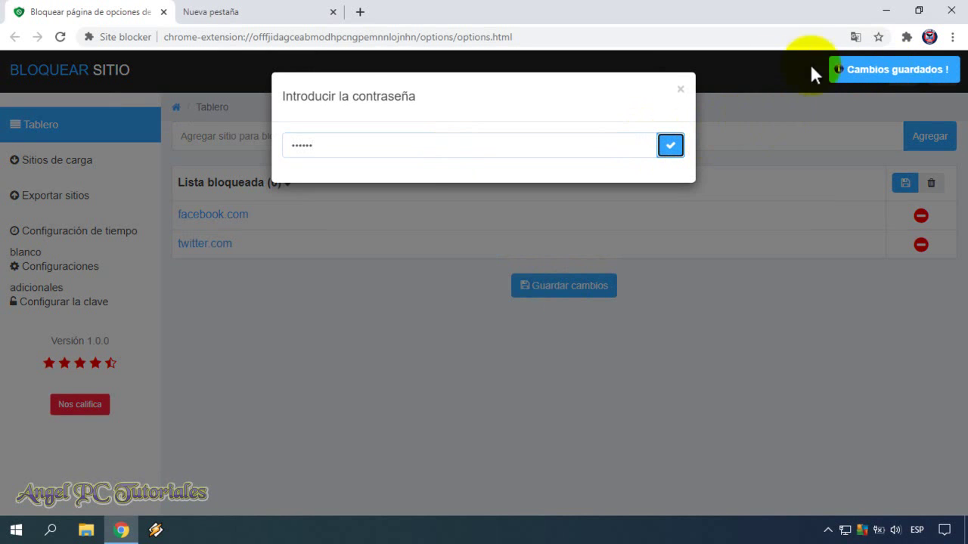
click(679, 90)
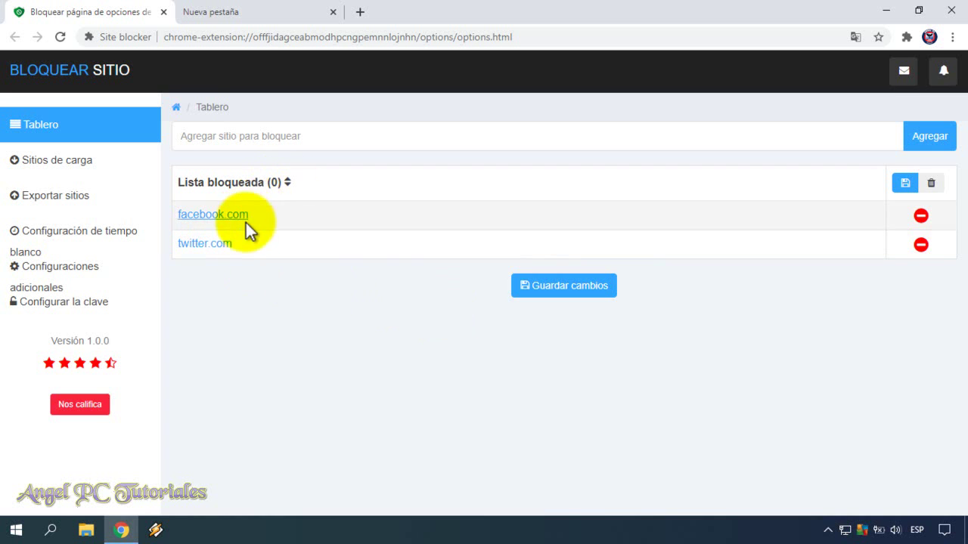
Step: Open facebook.com from the New Tab shortcut and reload it to confirm it stays blocked
click(233, 9)
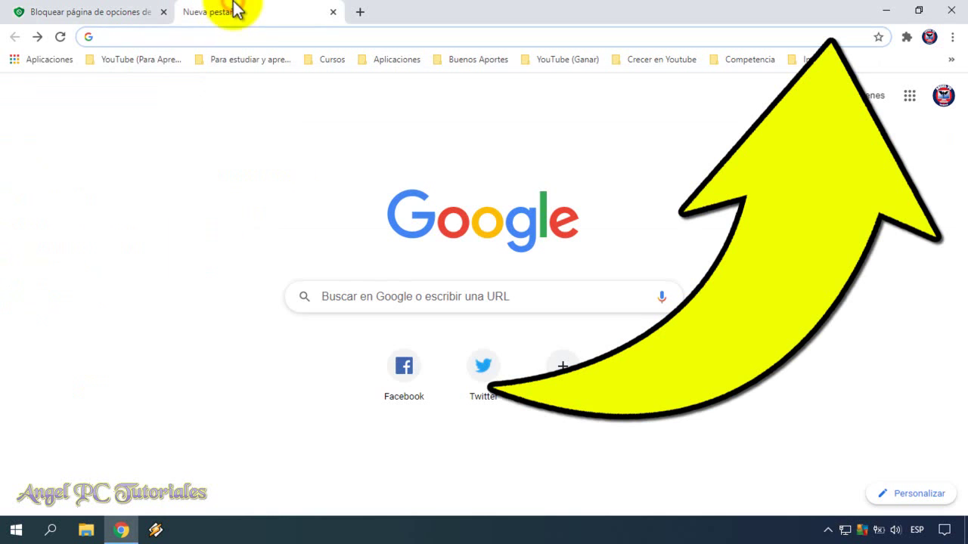
click(394, 378)
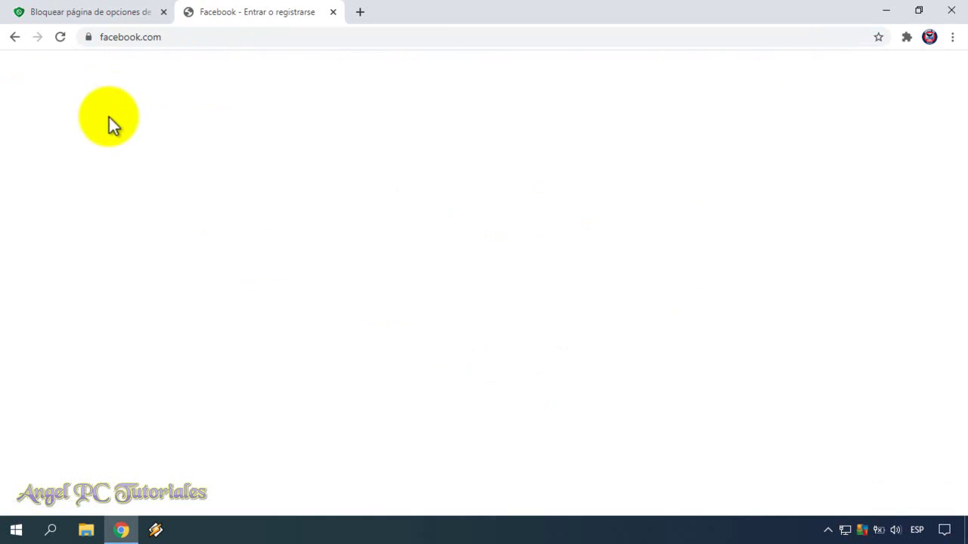
click(61, 38)
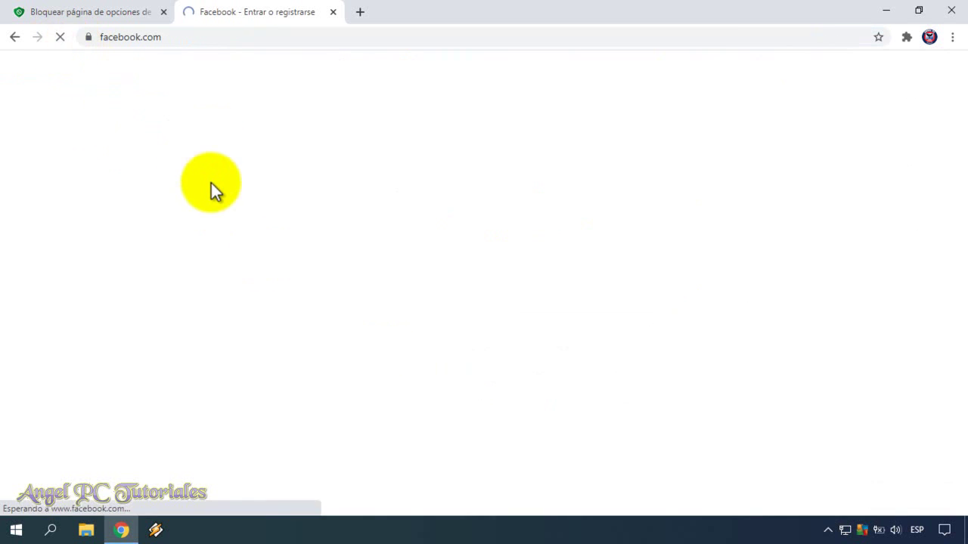
click(15, 37)
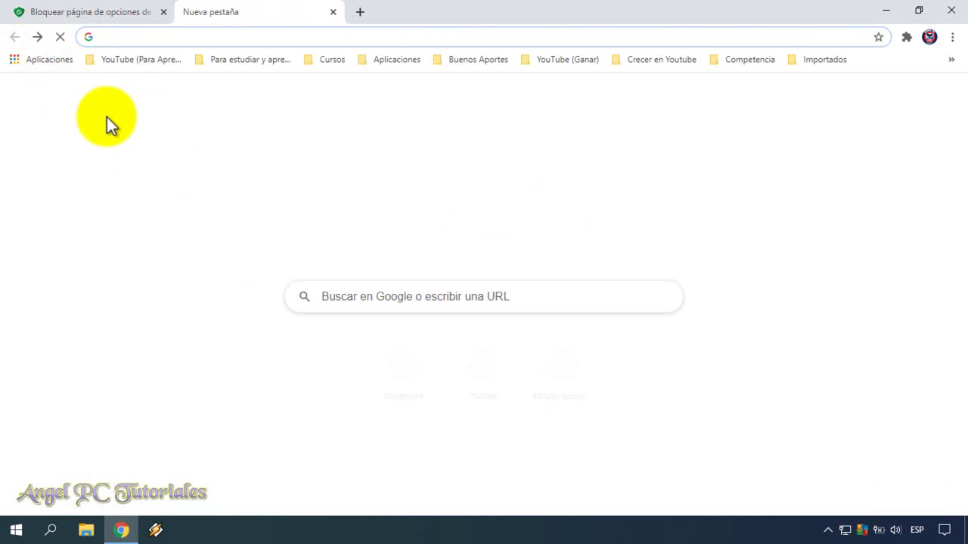
Step: Open and reload twitter.com to confirm it stays blocked, then return to the Site blocker tab
click(483, 371)
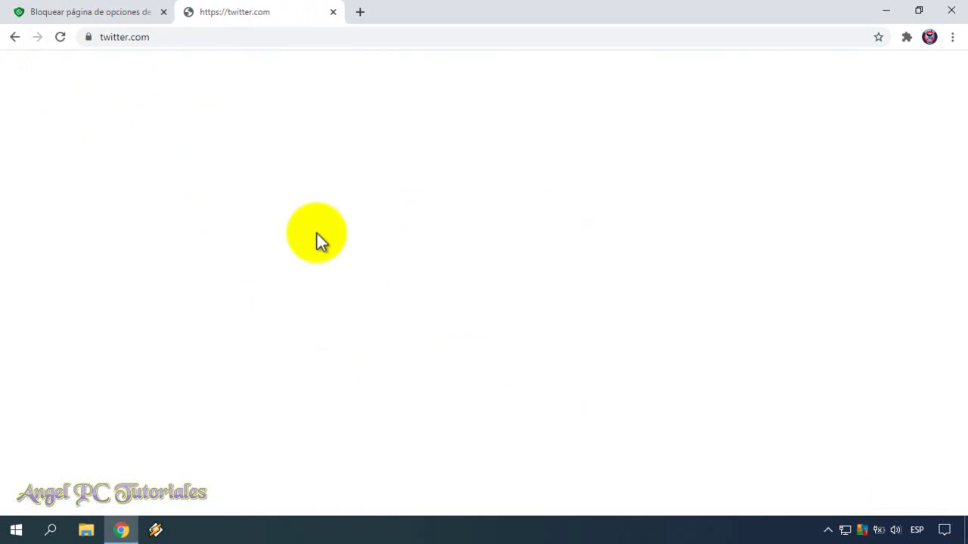
click(60, 37)
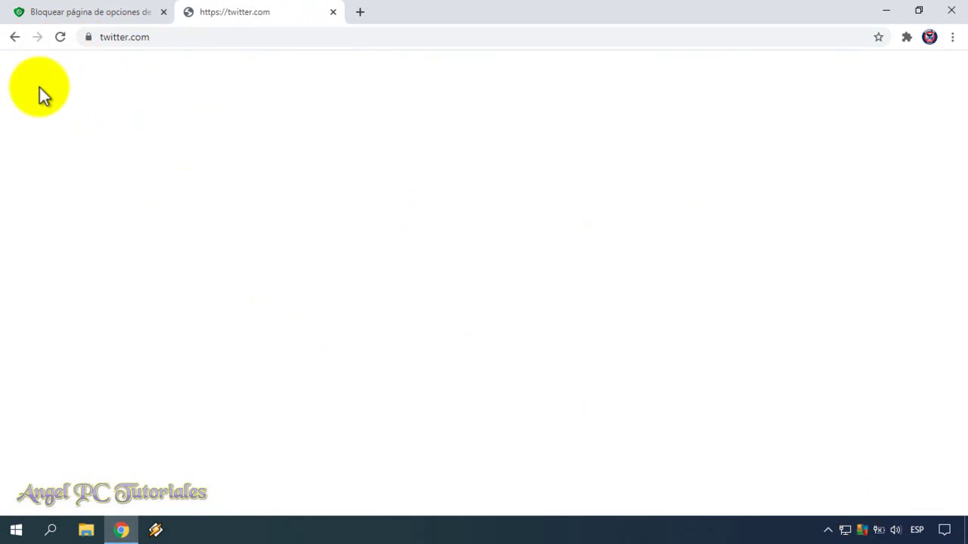
right_click(15, 42)
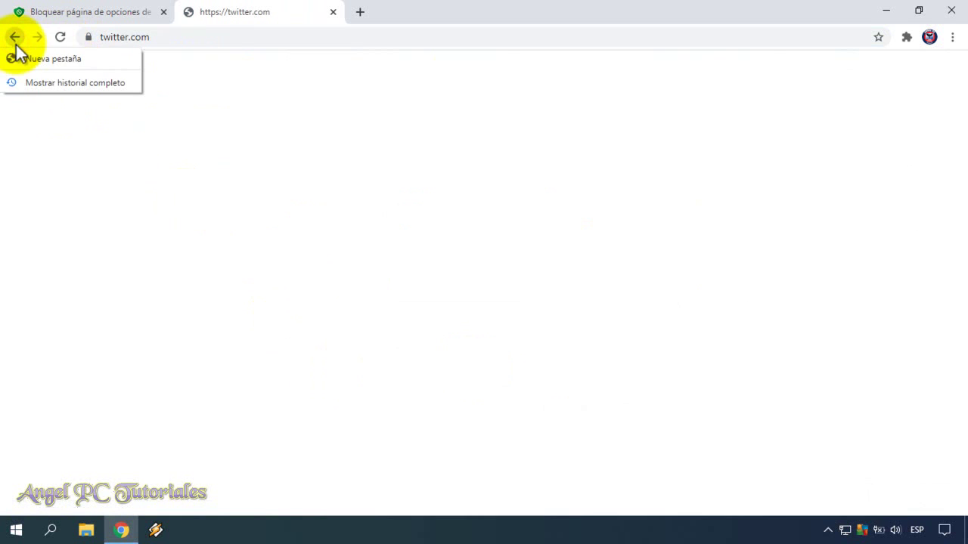
click(45, 58)
click(76, 9)
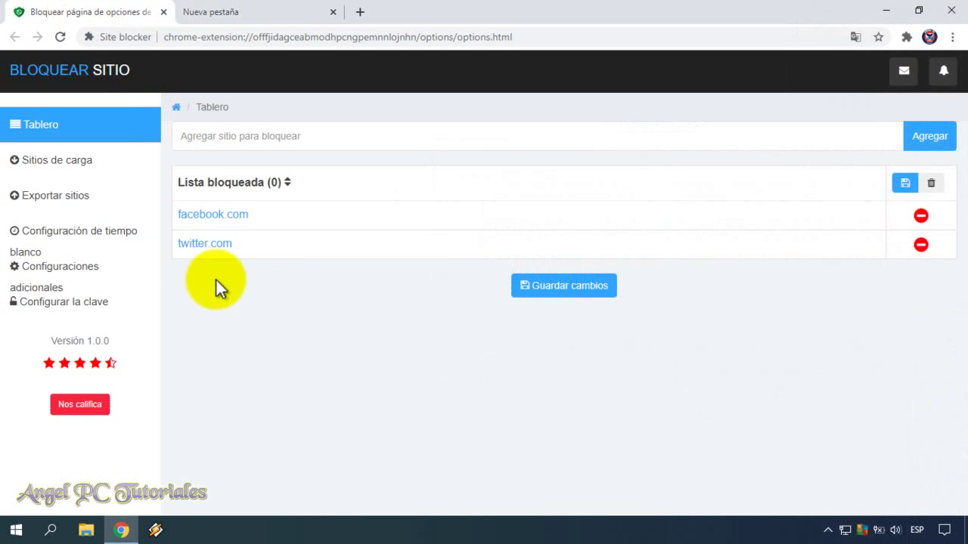
Step: Enable white-time ranges and add an allowed window from 11:00 to 18:00
click(94, 230)
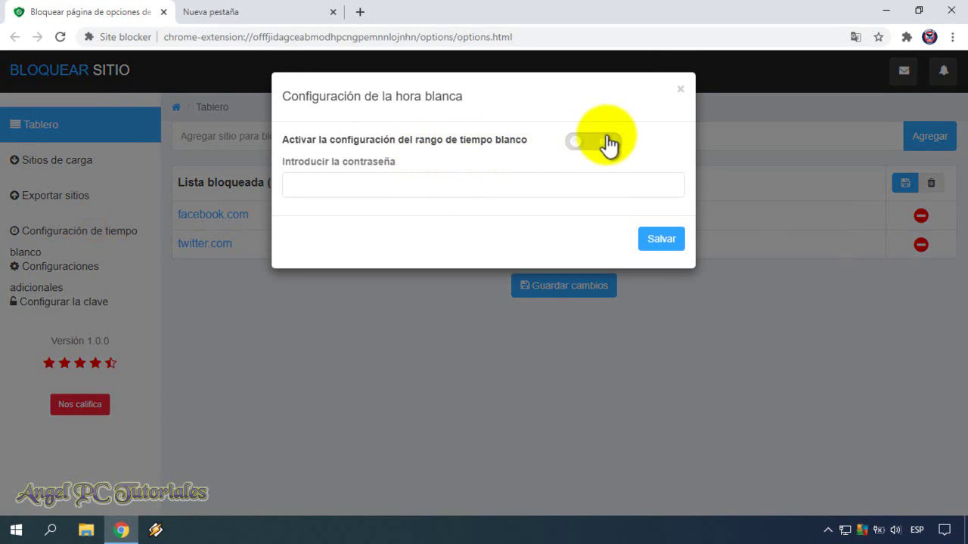
click(573, 153)
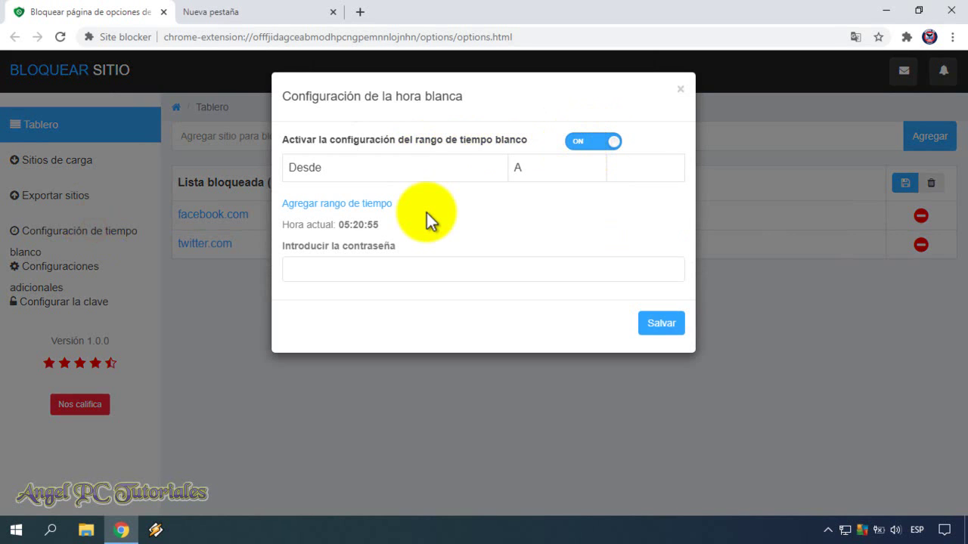
click(369, 204)
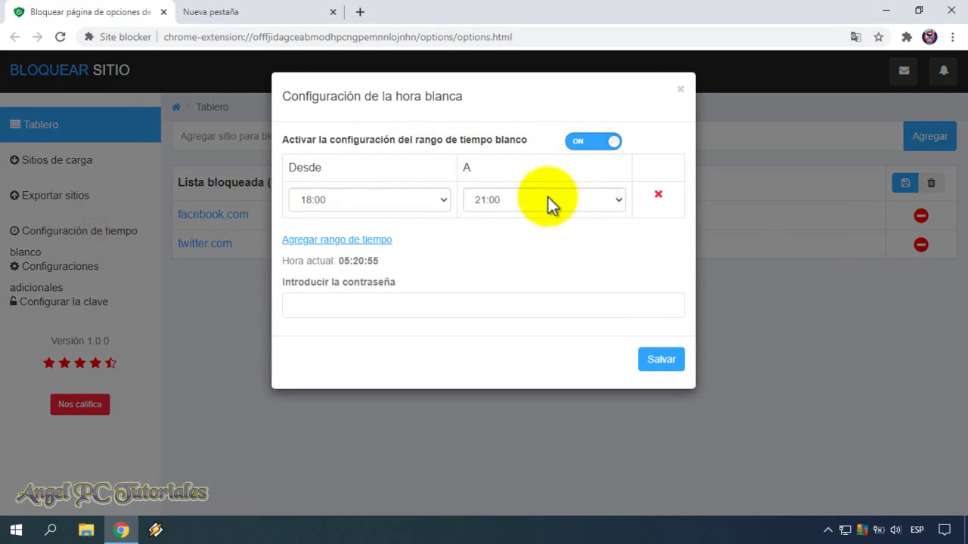
click(444, 200)
click(444, 246)
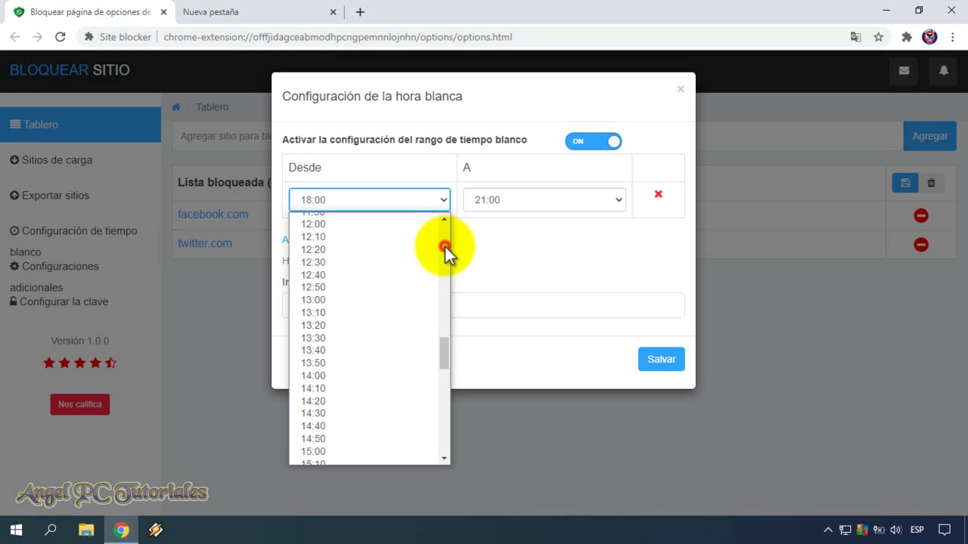
click(444, 247)
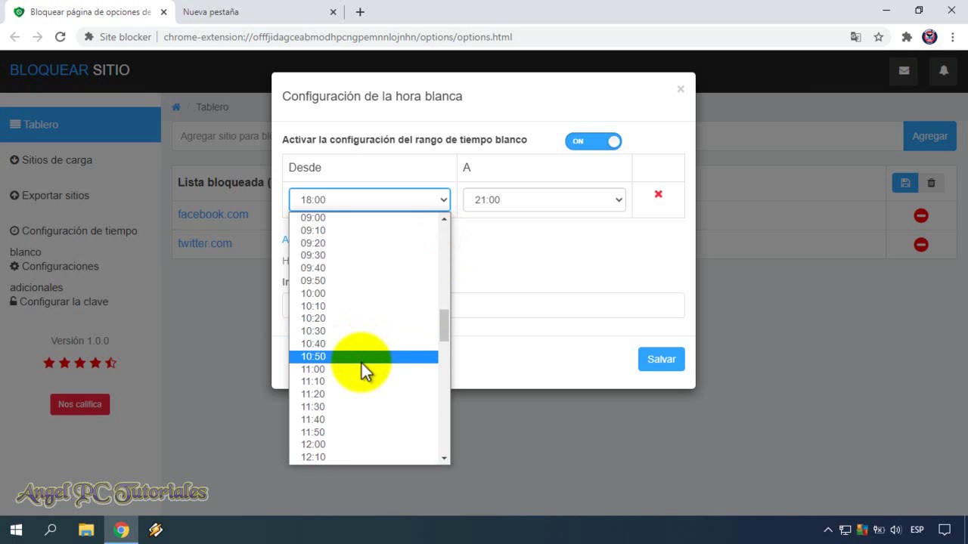
click(361, 370)
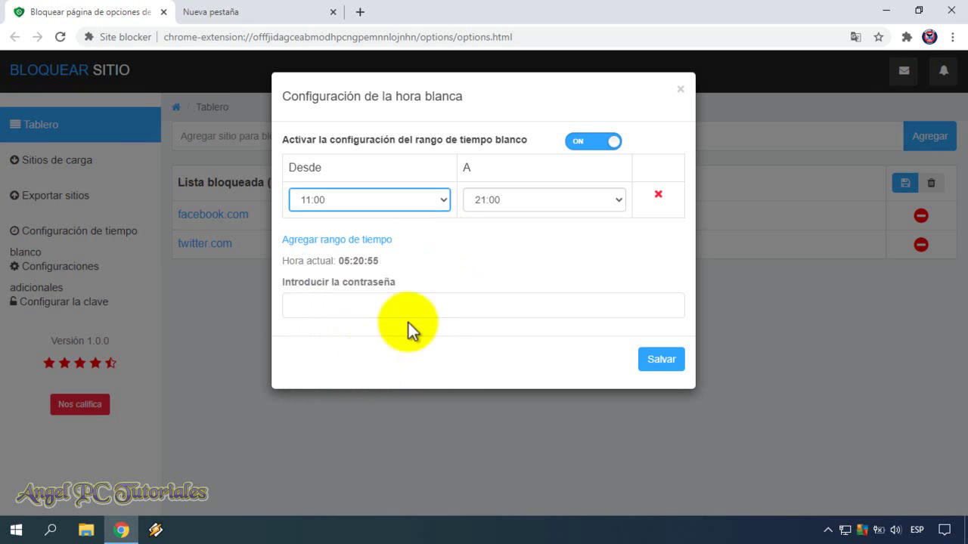
click(618, 202)
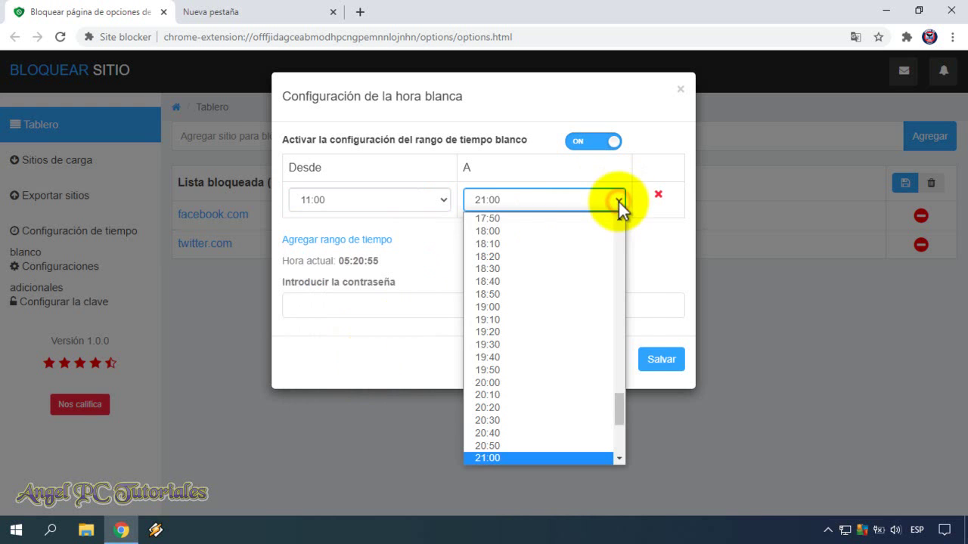
click(571, 230)
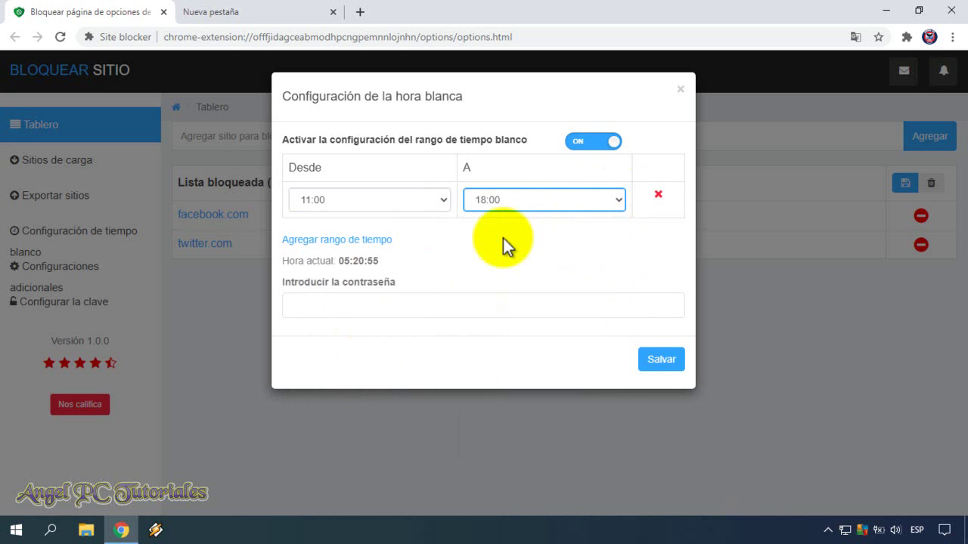
Step: Add a trial second range 20:30 to 23:00, then delete it
click(368, 240)
click(441, 240)
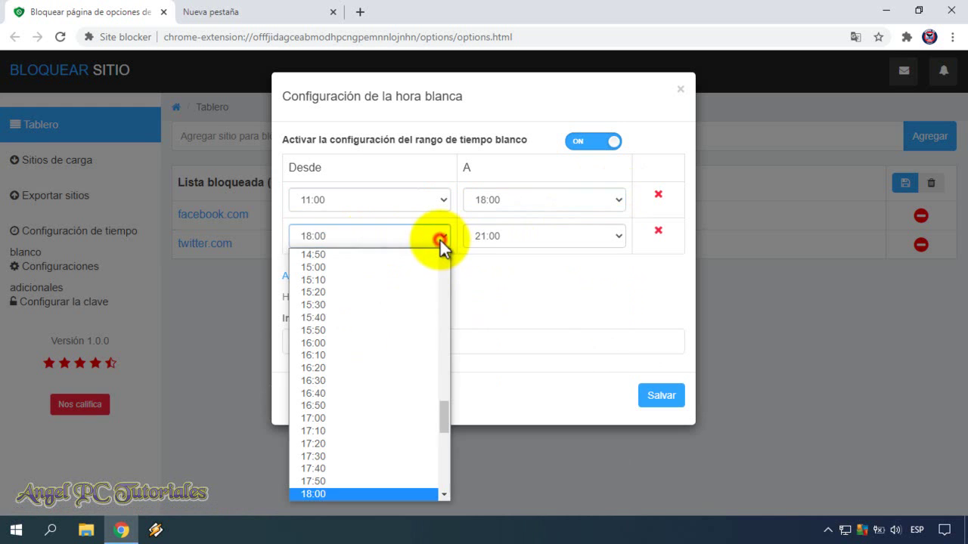
scroll(441, 445, down, 5)
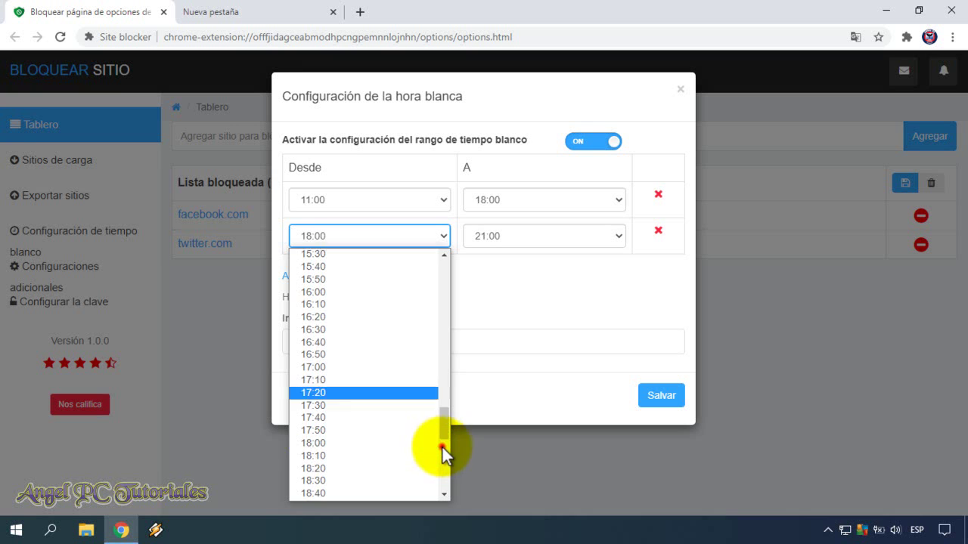
click(397, 463)
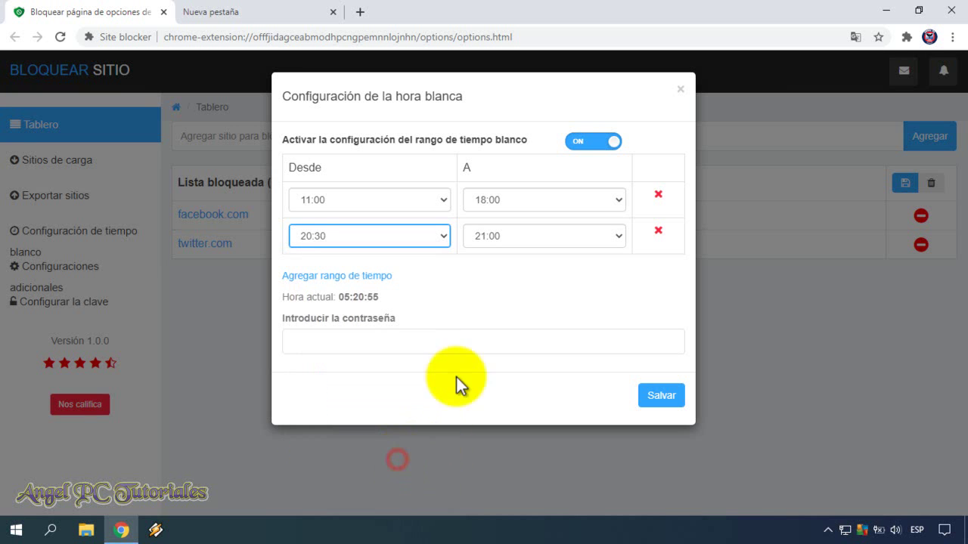
click(618, 240)
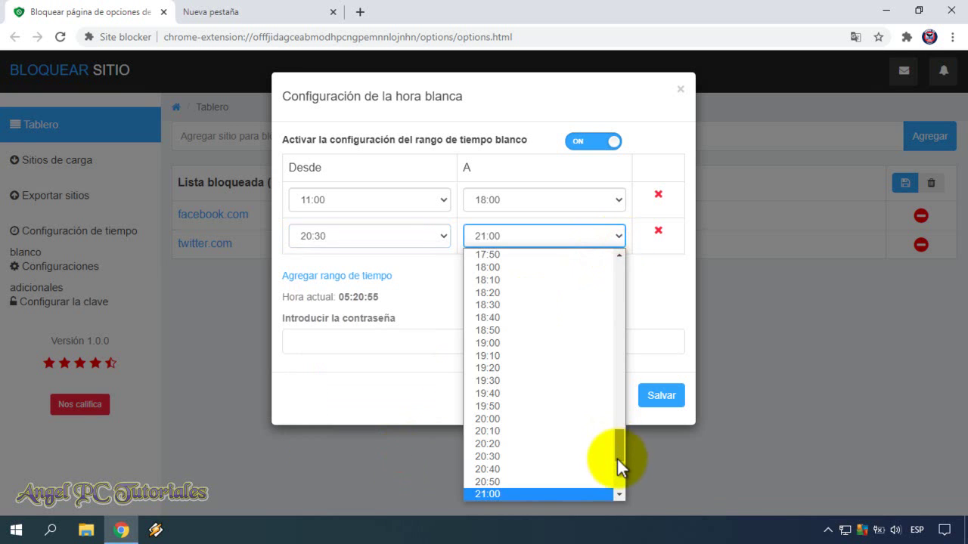
scroll(616, 459, down, 3)
click(531, 431)
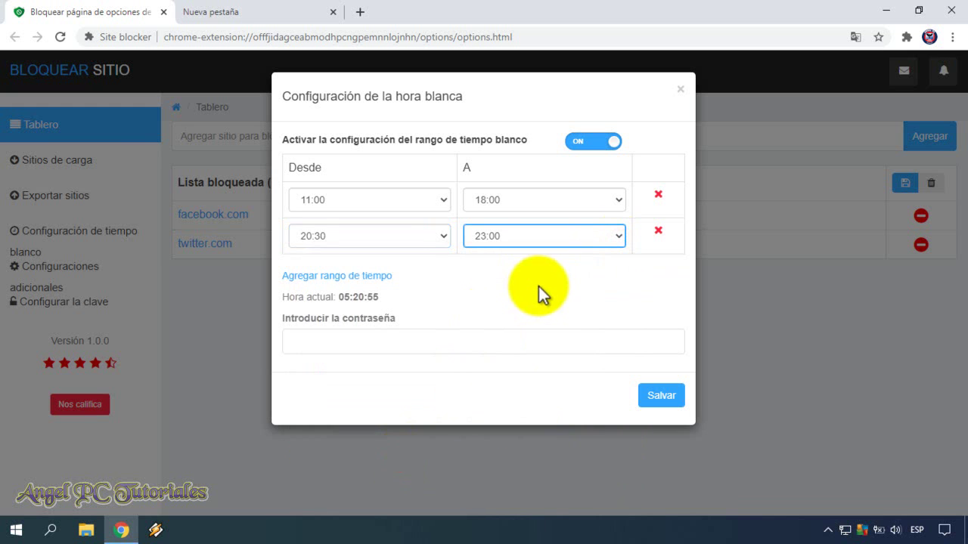
click(659, 231)
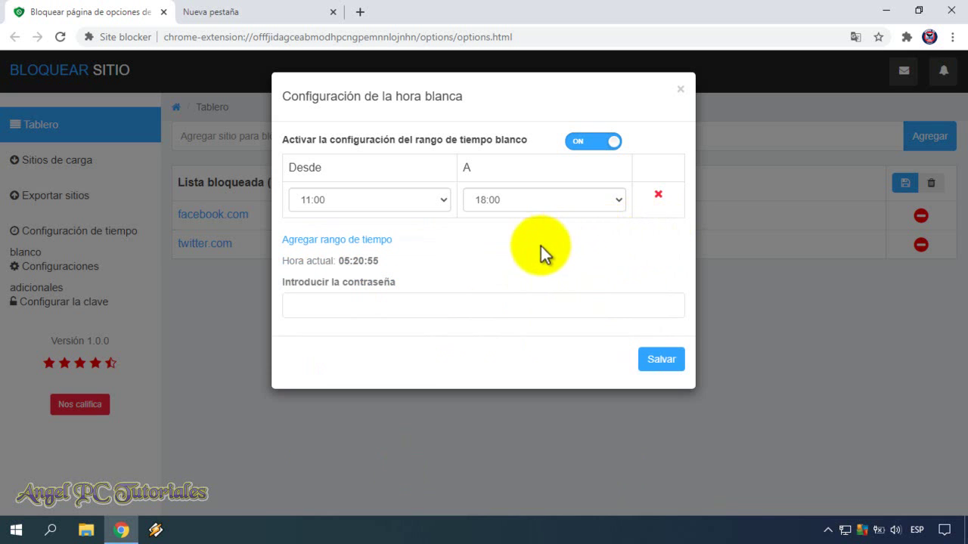
Step: Enter the extension password, save the 11:00–18:00 white-time setting, and close the dialog
click(453, 303)
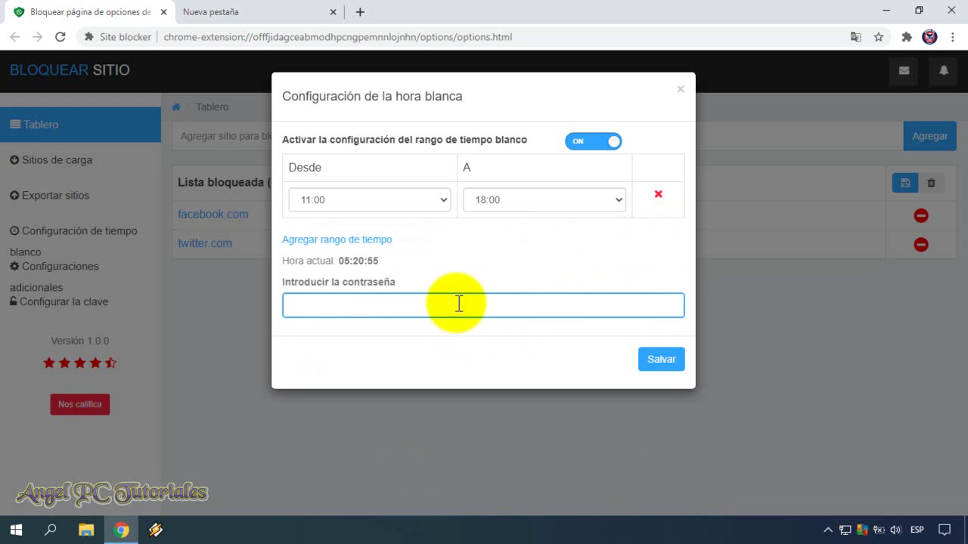
text(123456)
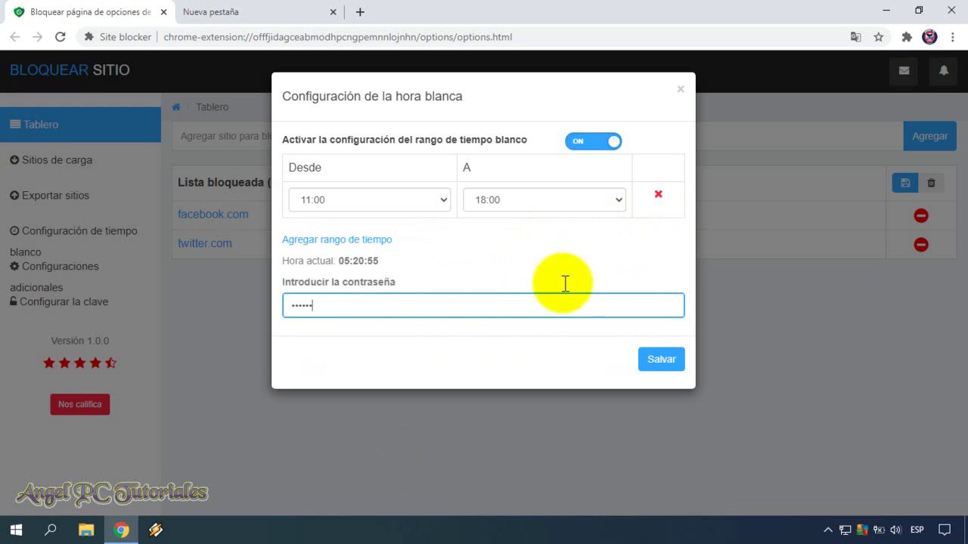
click(658, 360)
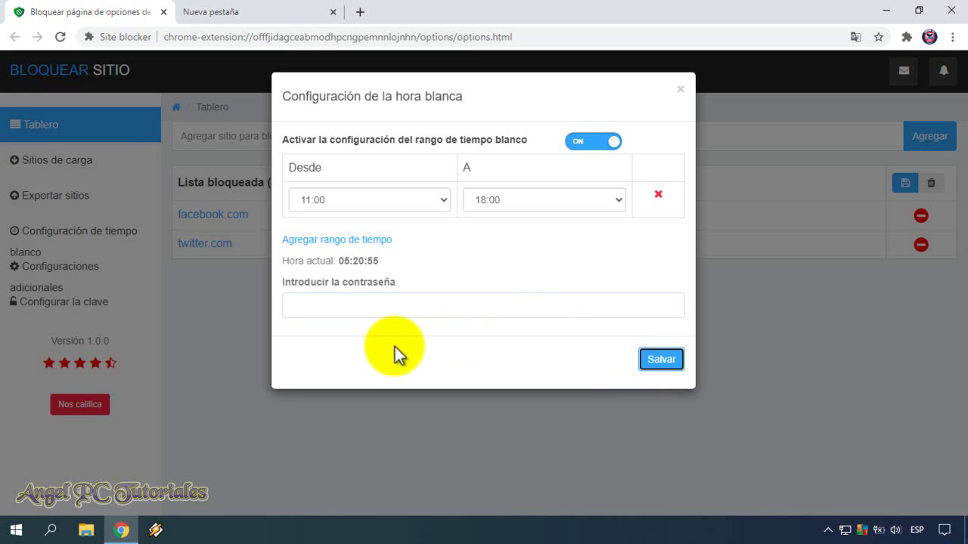
click(680, 89)
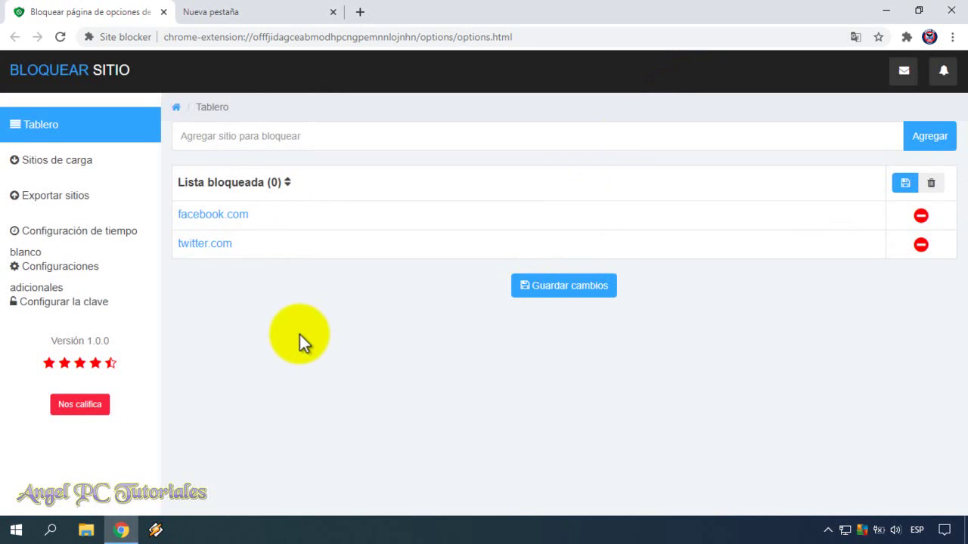
Step: Reopen the Site blocker options page from the Extensions menu, translated into Spanish
click(162, 13)
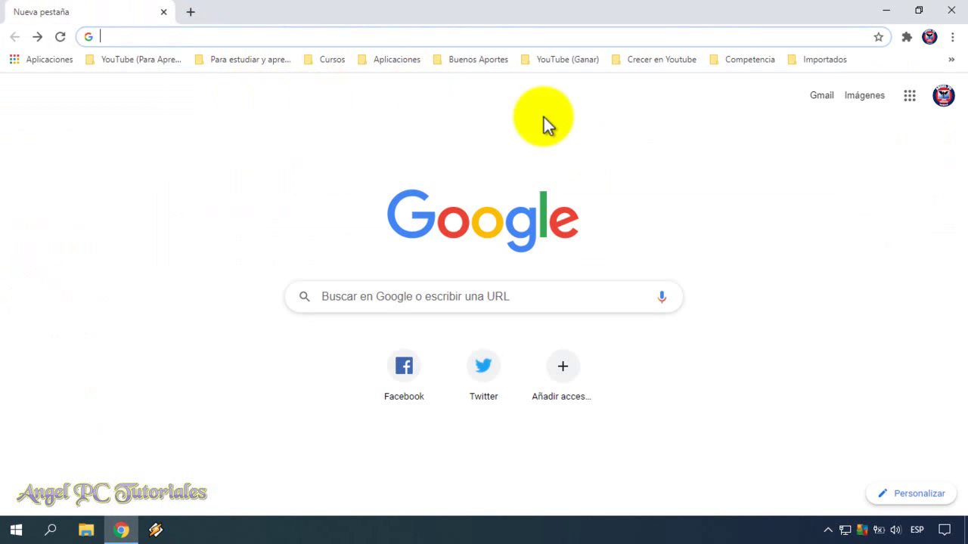
click(906, 38)
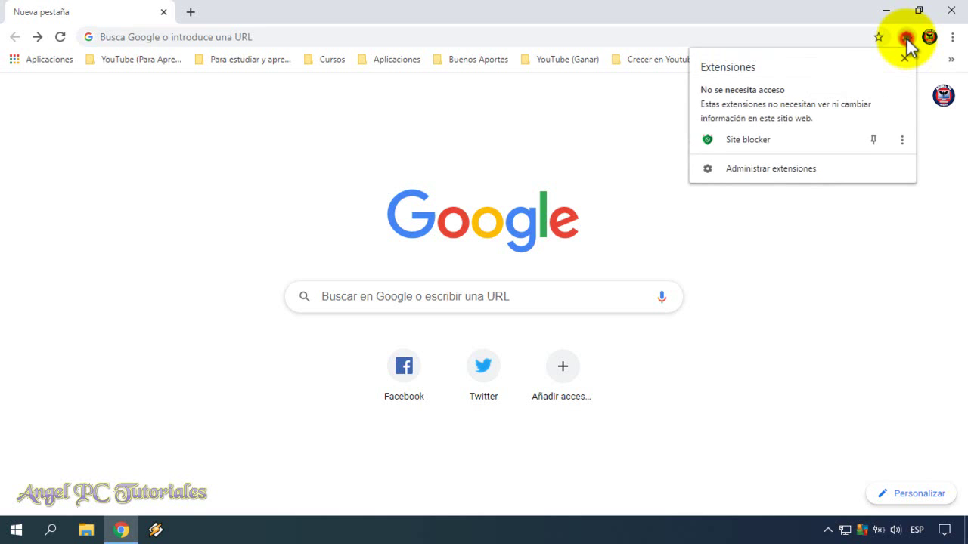
click(759, 143)
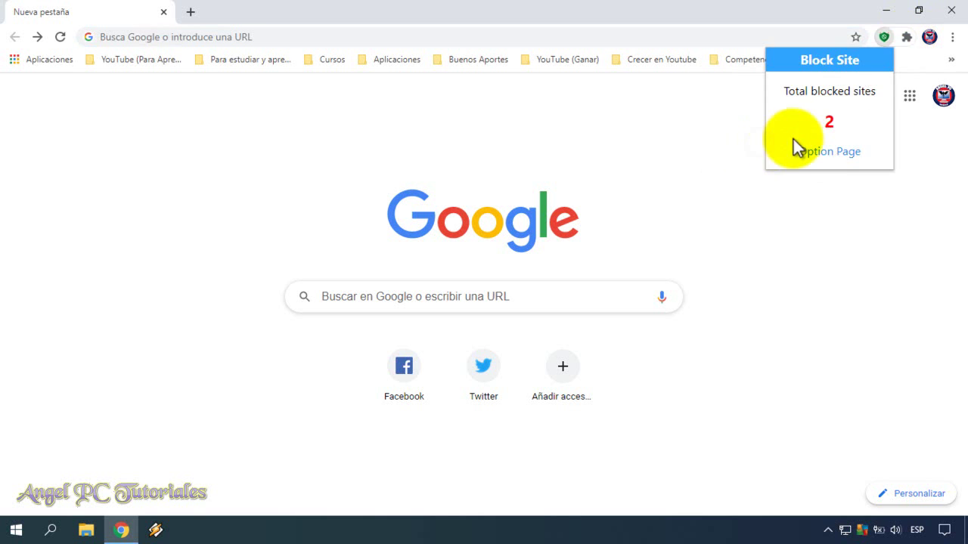
click(836, 151)
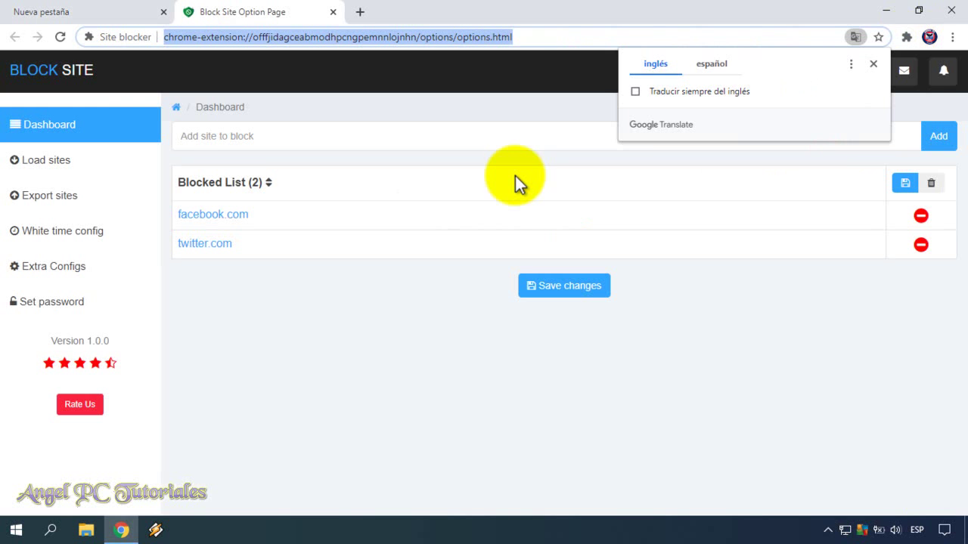
click(727, 64)
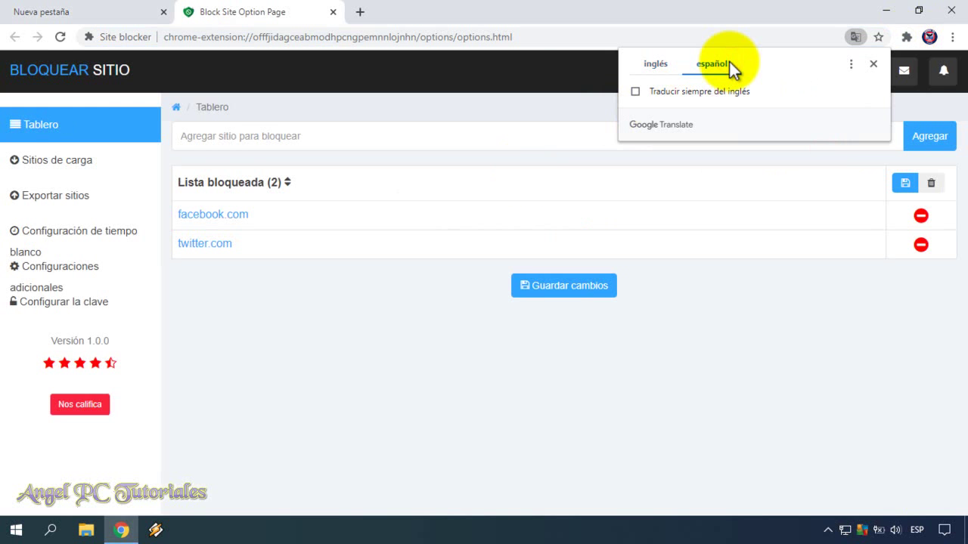
click(730, 322)
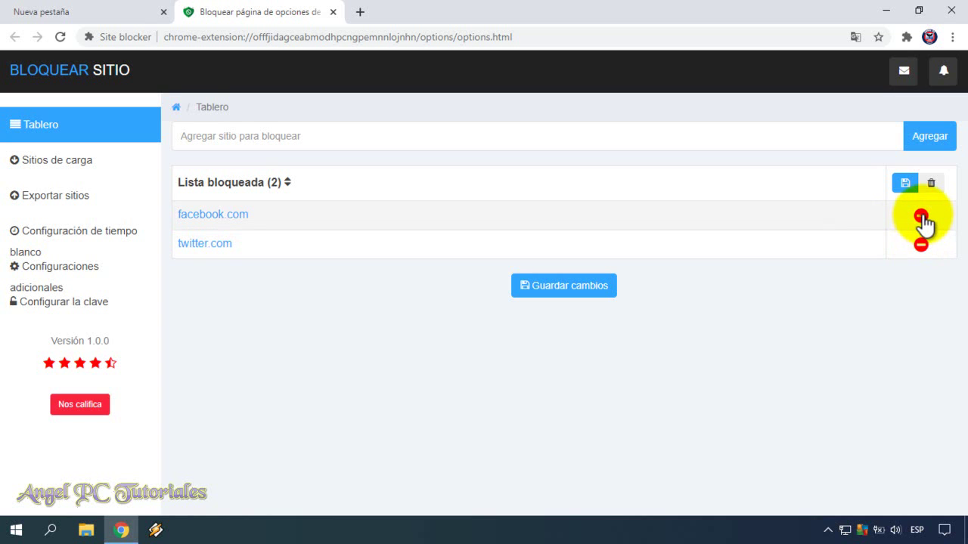
Step: Remove facebook.com and twitter.com from the blocked list and save the changes
click(921, 218)
click(921, 218)
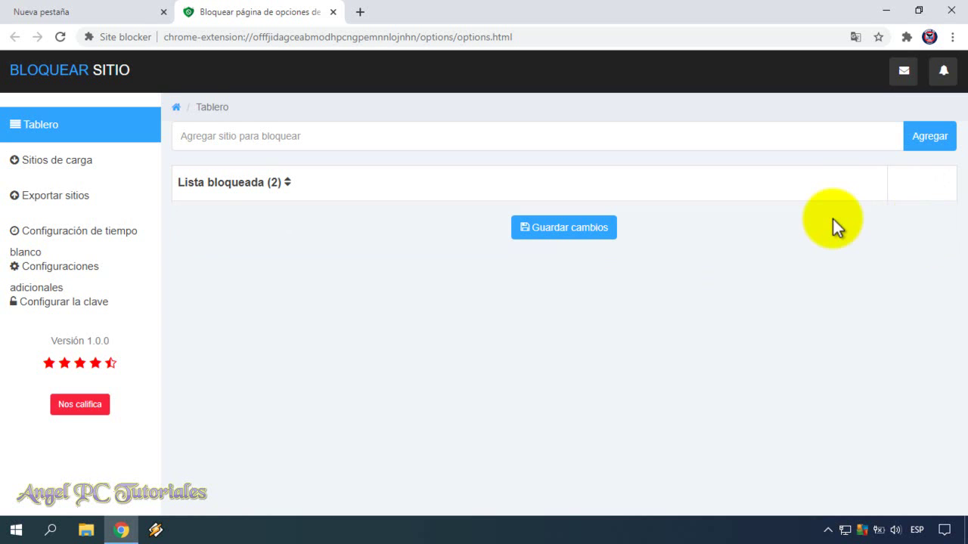
click(566, 228)
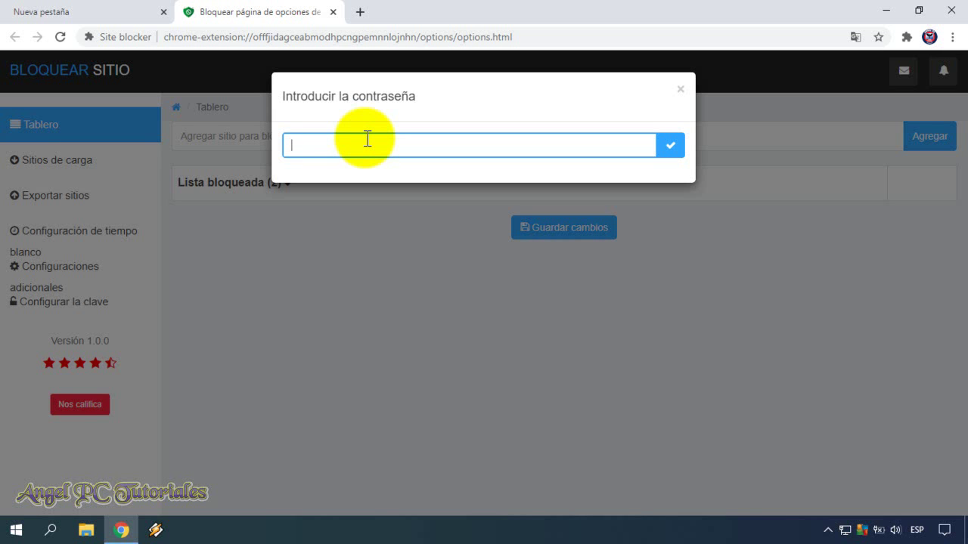
Step: Enter the extension password to confirm the emptied blocked list, then return to the new tab page
text(1234567890123)
key(ctrl+a)
key(BackSpace)
text(123456)
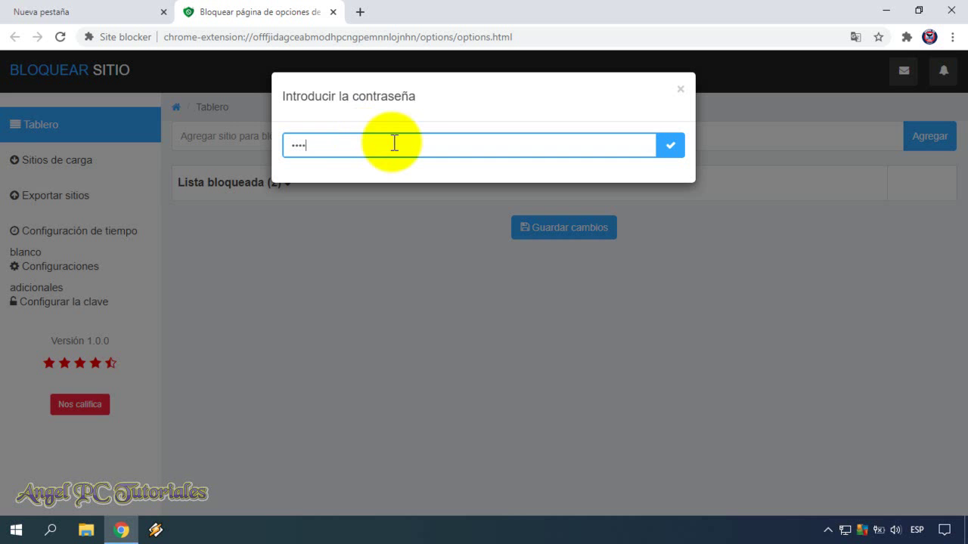
click(665, 148)
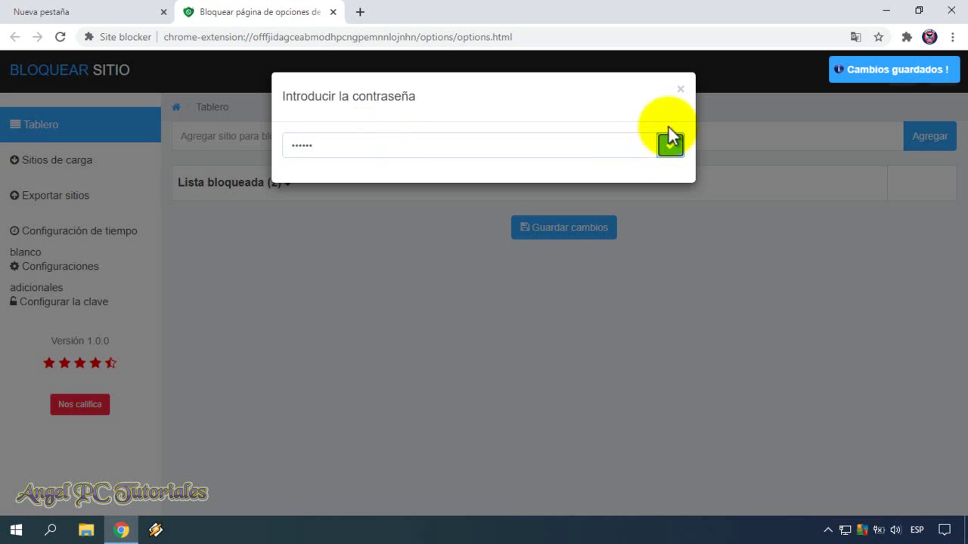
click(680, 89)
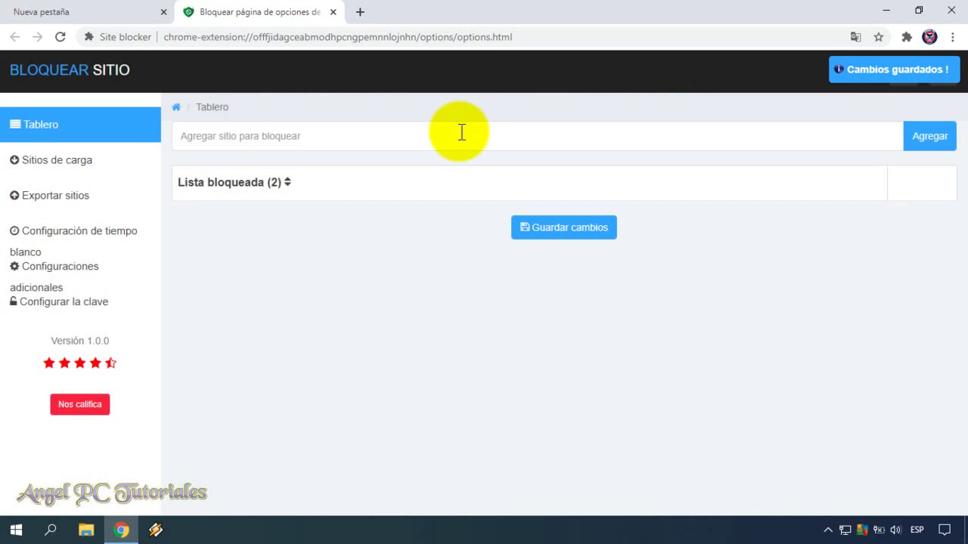
click(93, 9)
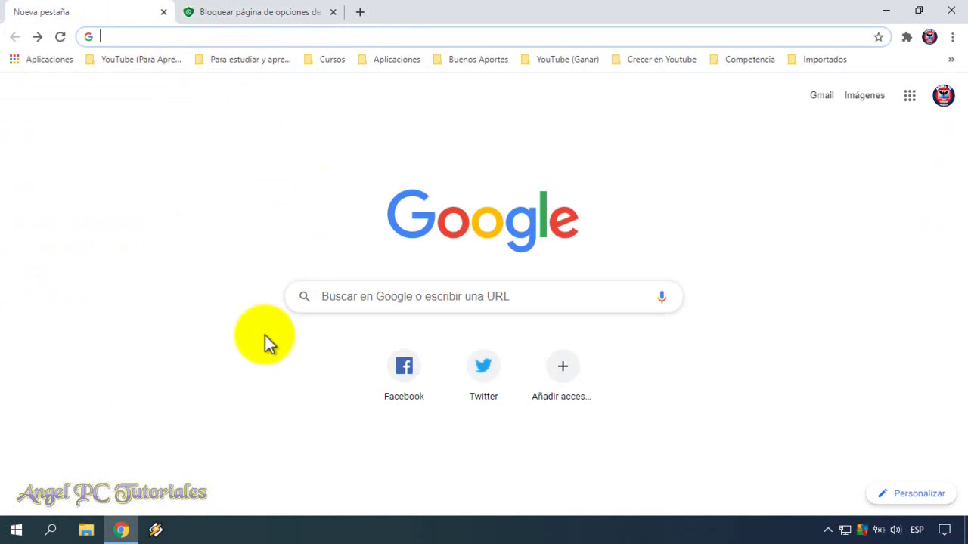
Step: Verify facebook.com and twitter.com both load again, then return to the Site blocker options tab
click(407, 377)
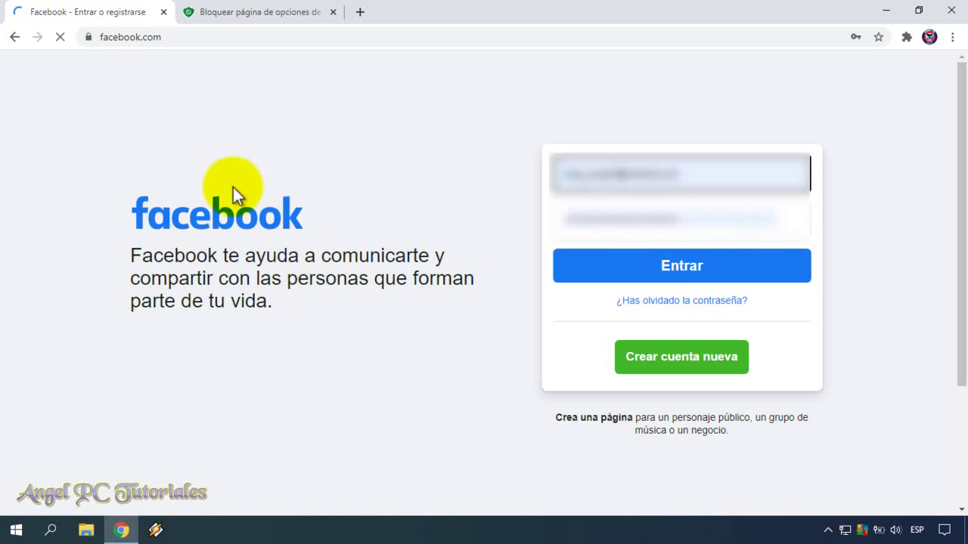
click(15, 39)
click(482, 370)
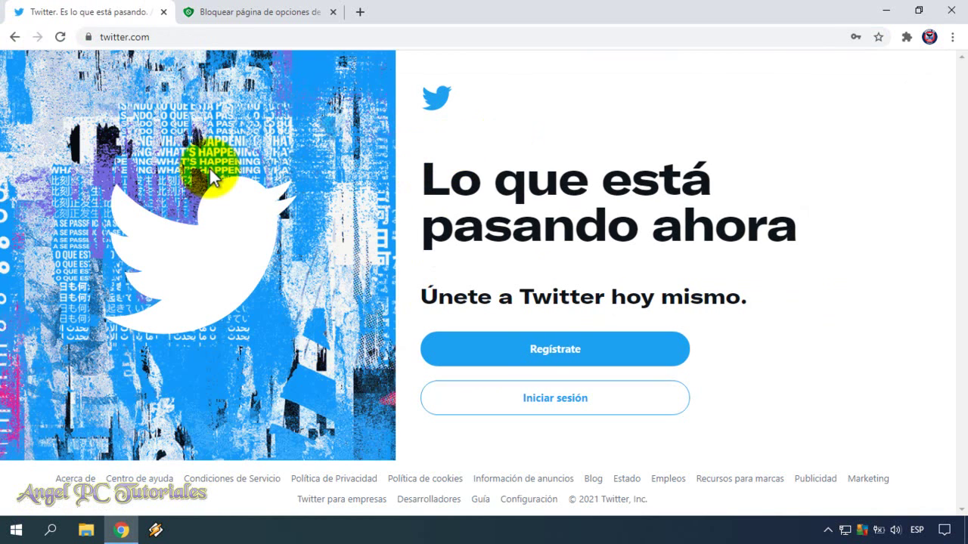
click(264, 6)
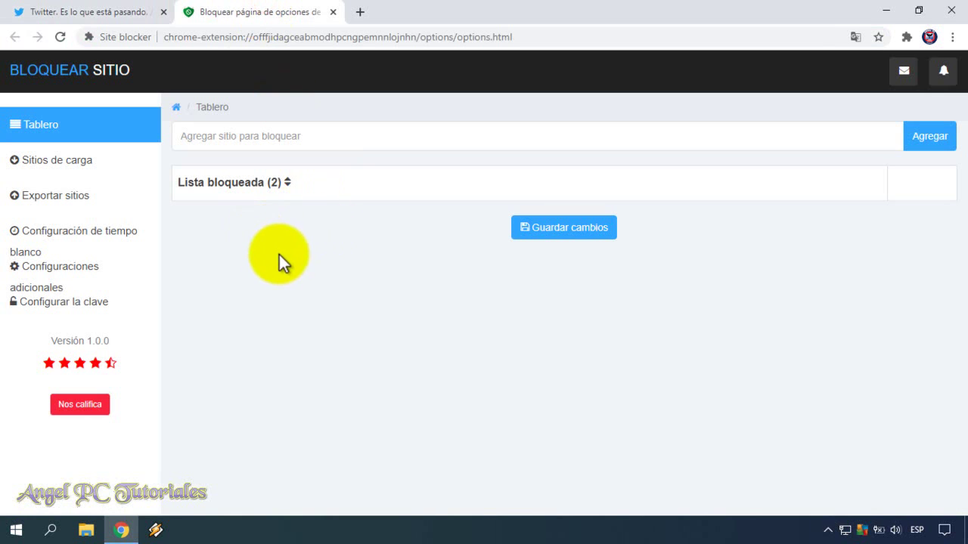